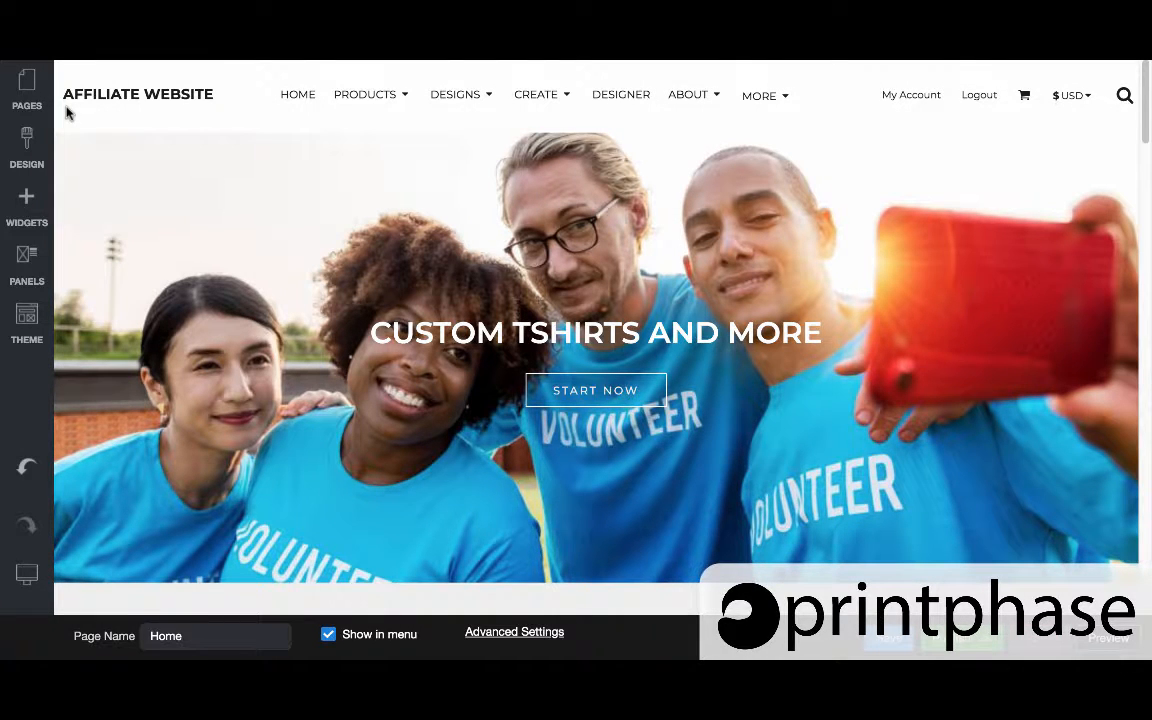
- Open the Contact page and clone the row holding the contact form and photo
left_click(27, 86)
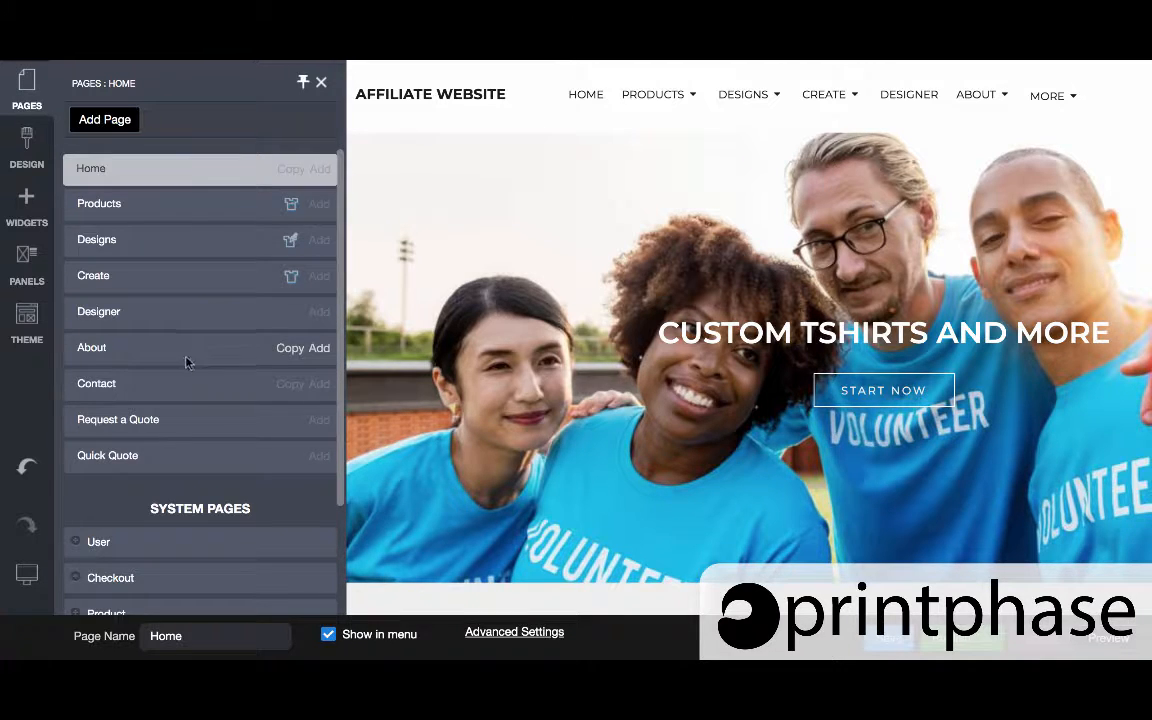
left_click(108, 385)
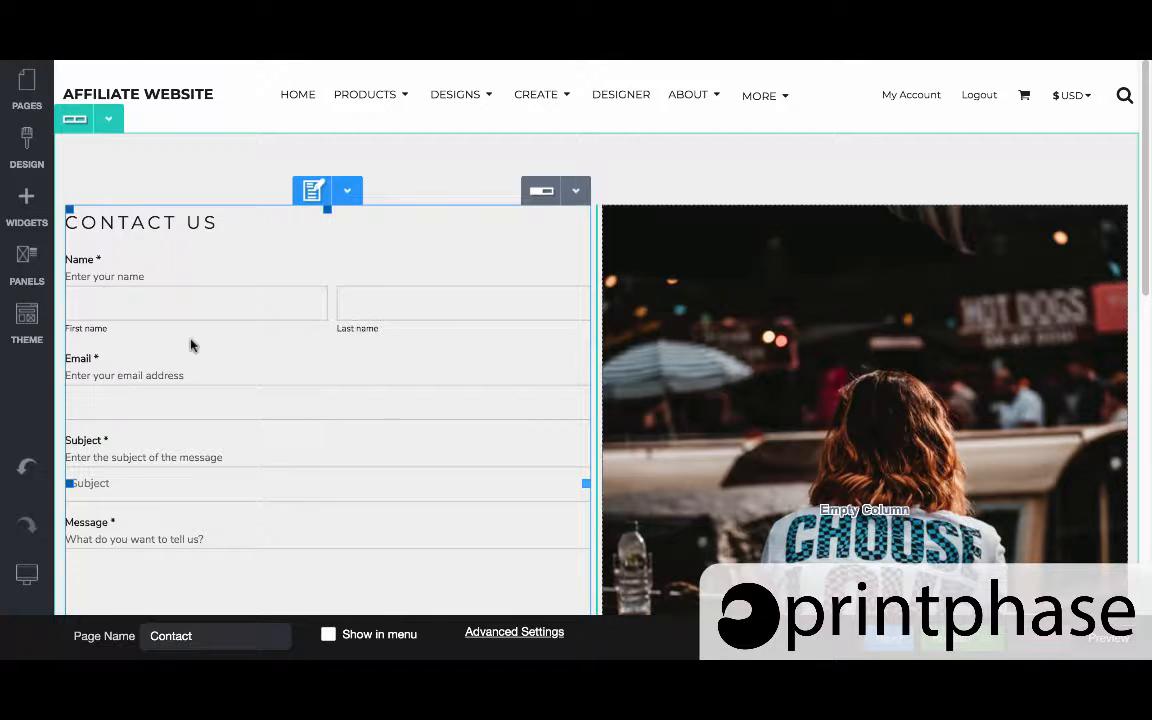
left_click(117, 124)
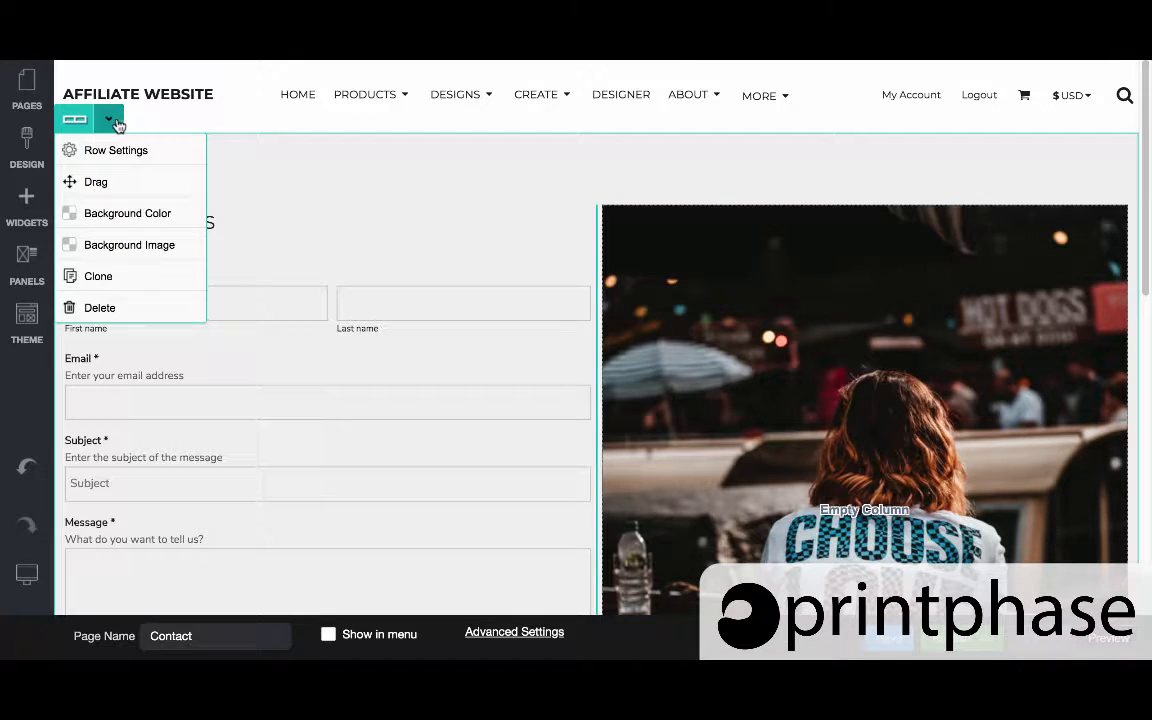
left_click(135, 274)
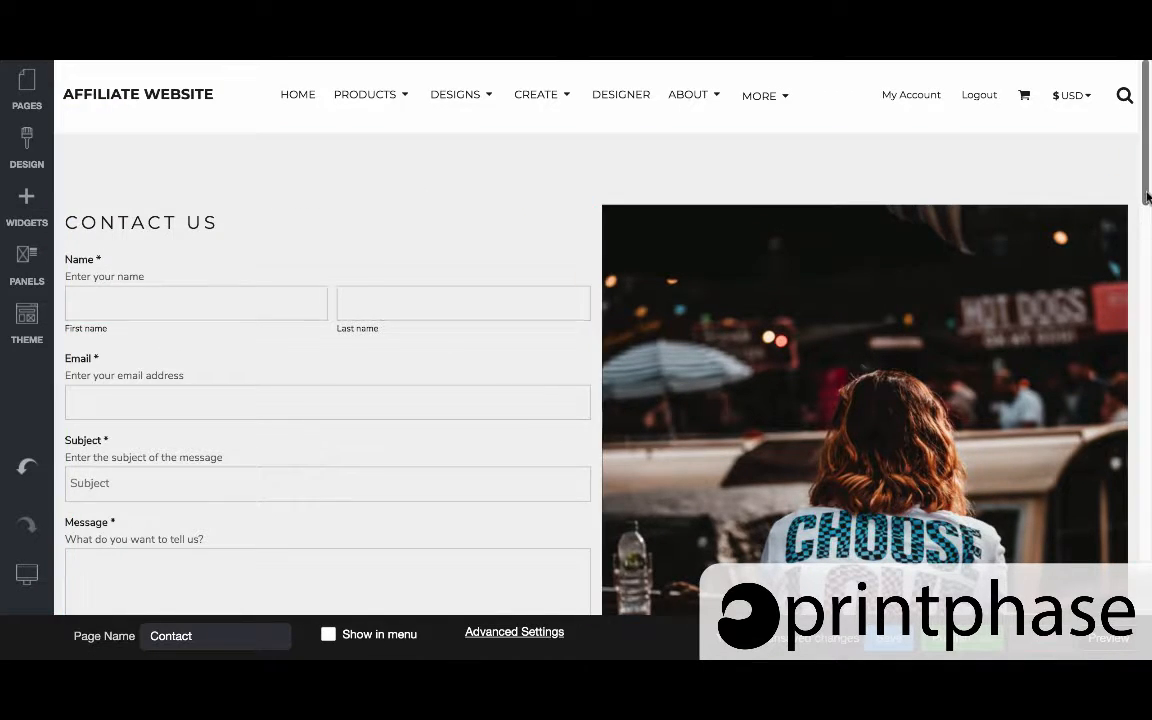
- Move the cloned contact form row into the page footer and save the Contact page
scroll(548, 274, "down", 6)
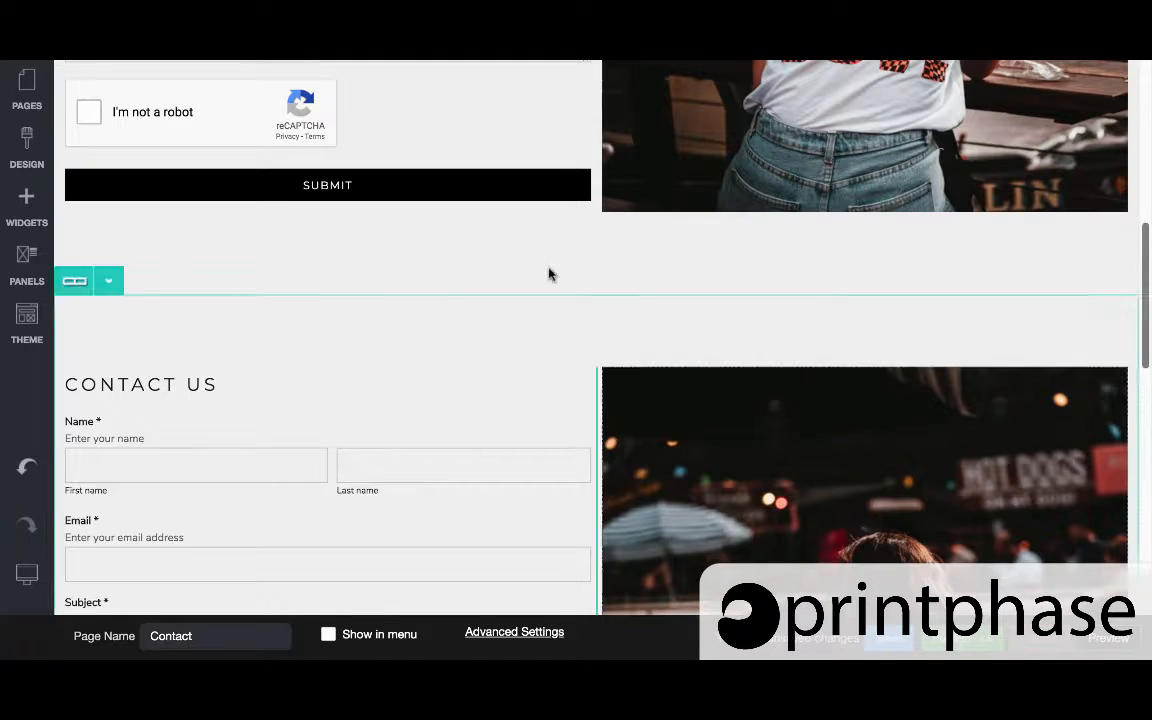
left_click(108, 281)
mouse_move(113, 343)
left_mouse_down()
mouse_move(180, 415)
mouse_move(185, 485)
mouse_move(185, 455)
mouse_move(173, 472)
mouse_move(170, 303)
mouse_move(196, 219)
left_mouse_up()
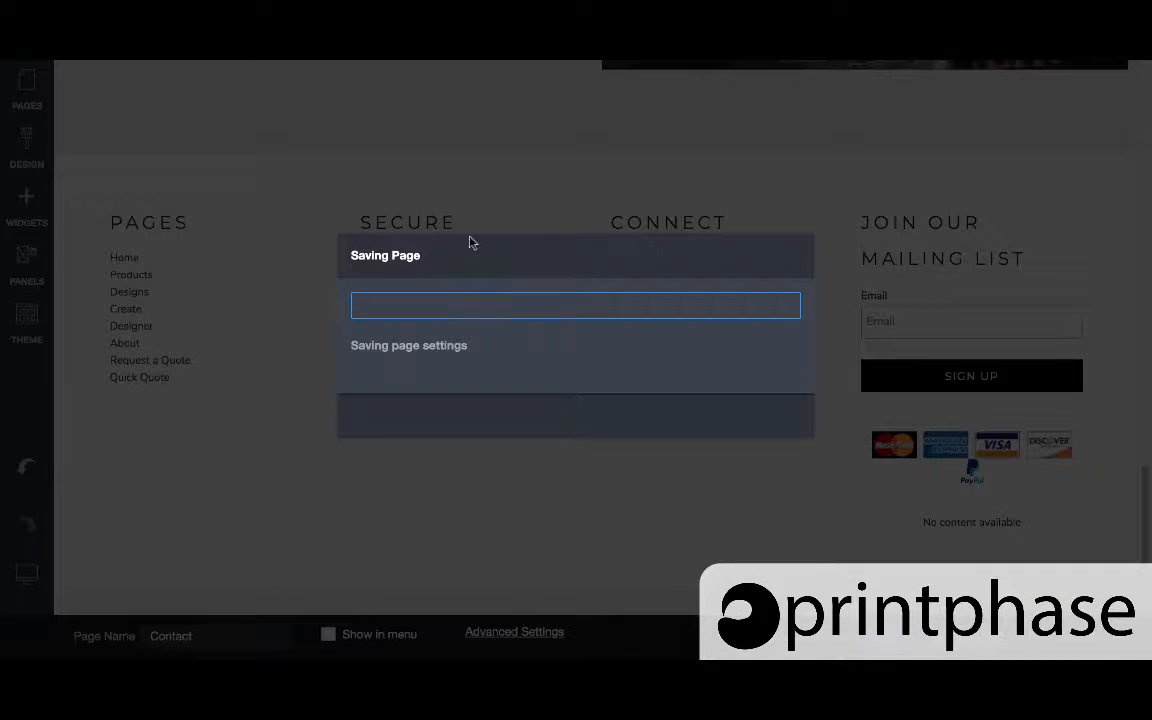
left_click(582, 418)
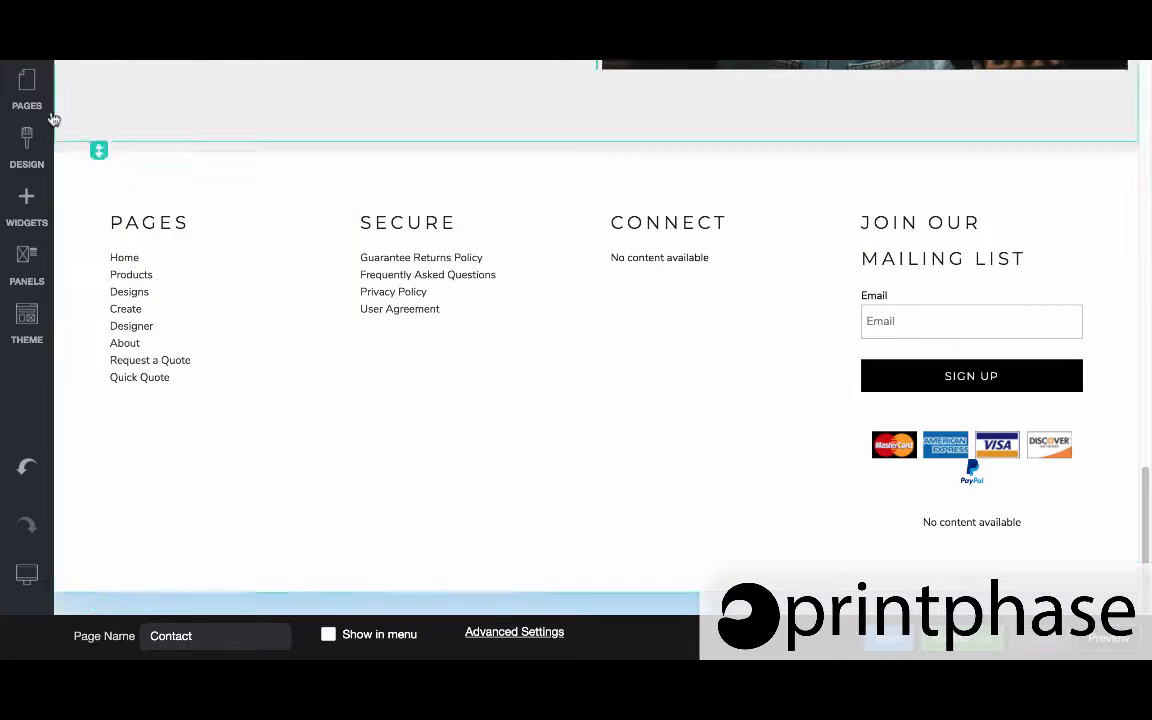
- Open the About page and rename it "About / Contact"
left_click(28, 92)
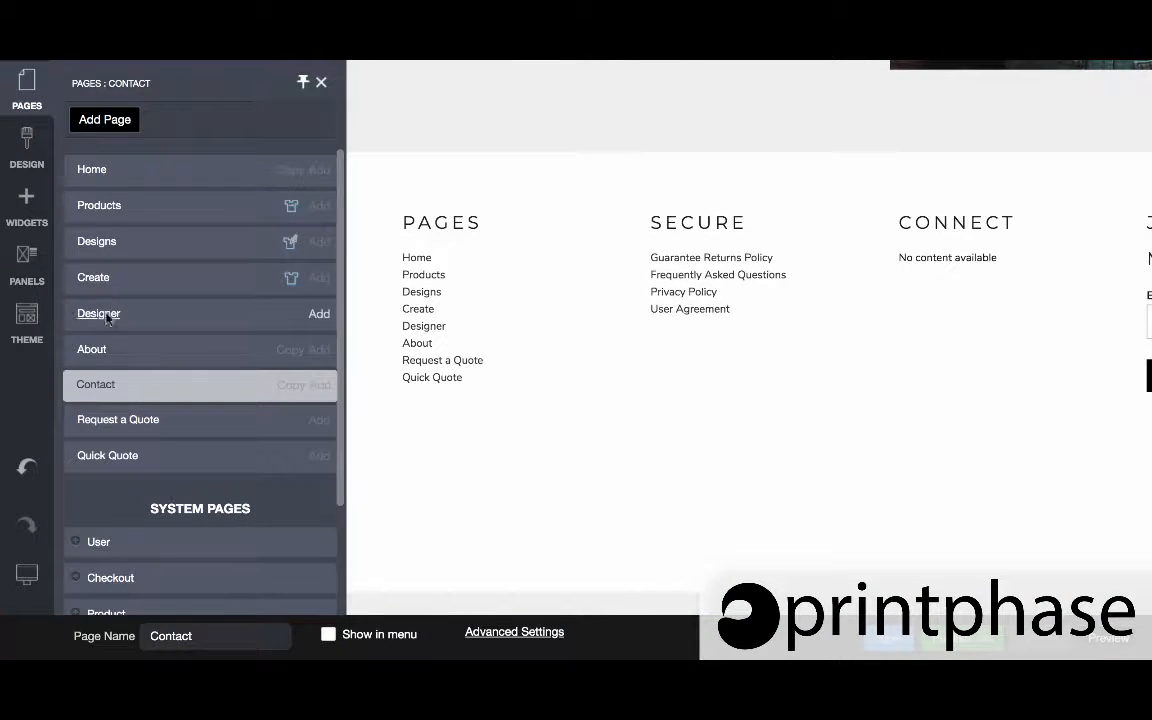
left_click(102, 356)
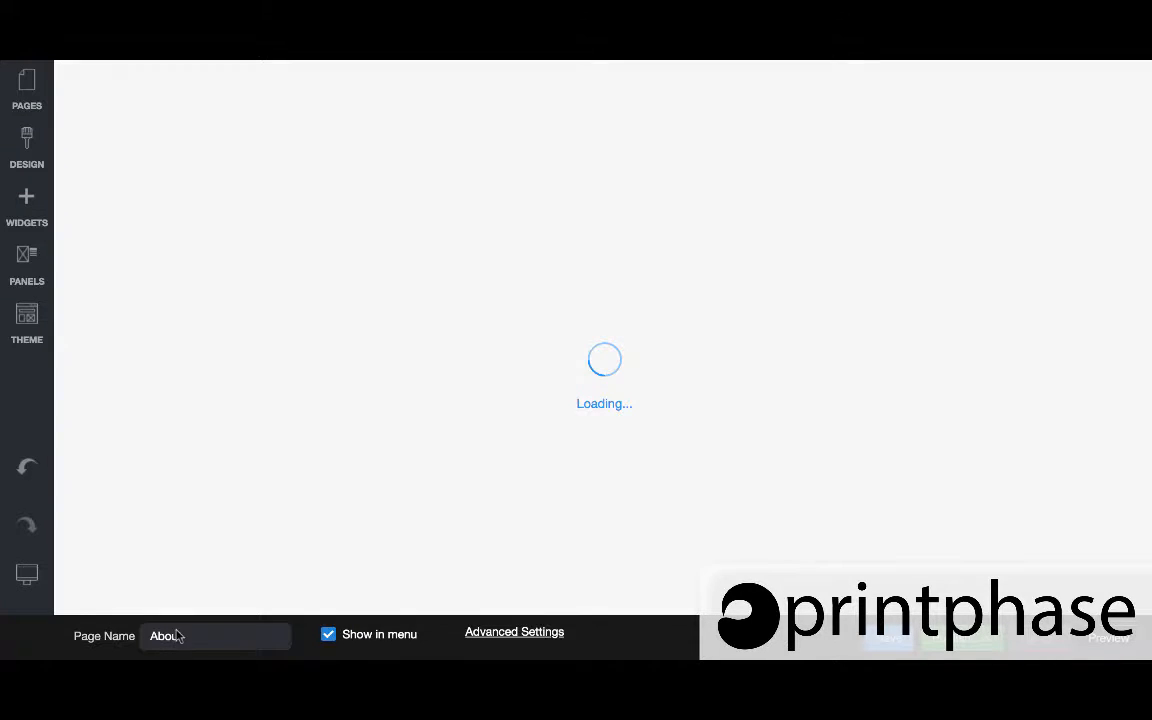
left_click(188, 636)
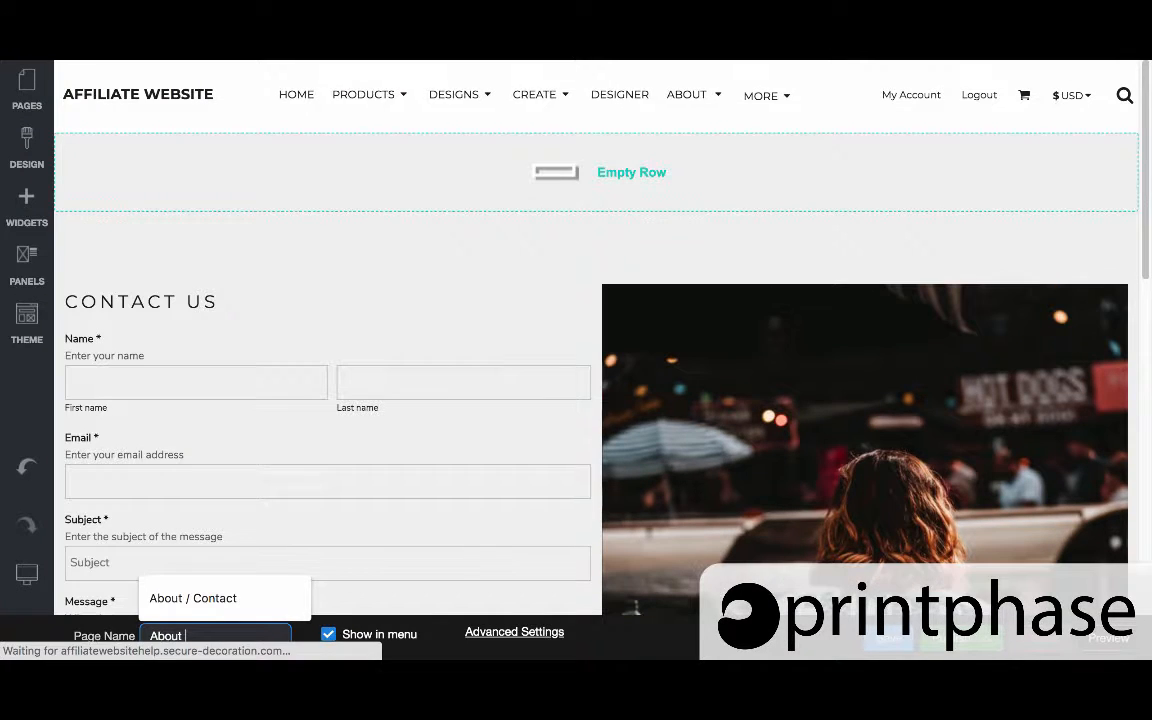
type("/ Contact")
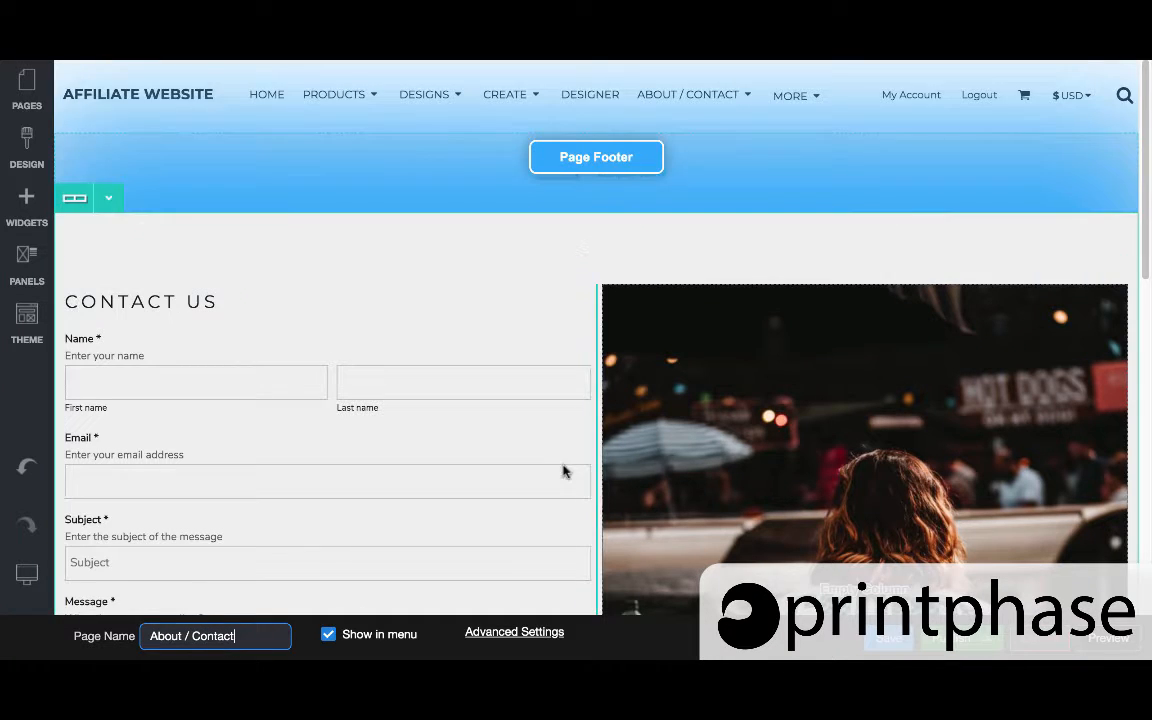
- Place the contact form row from the page footer in the page's content area, below the empty row, and save the page
left_click(115, 203)
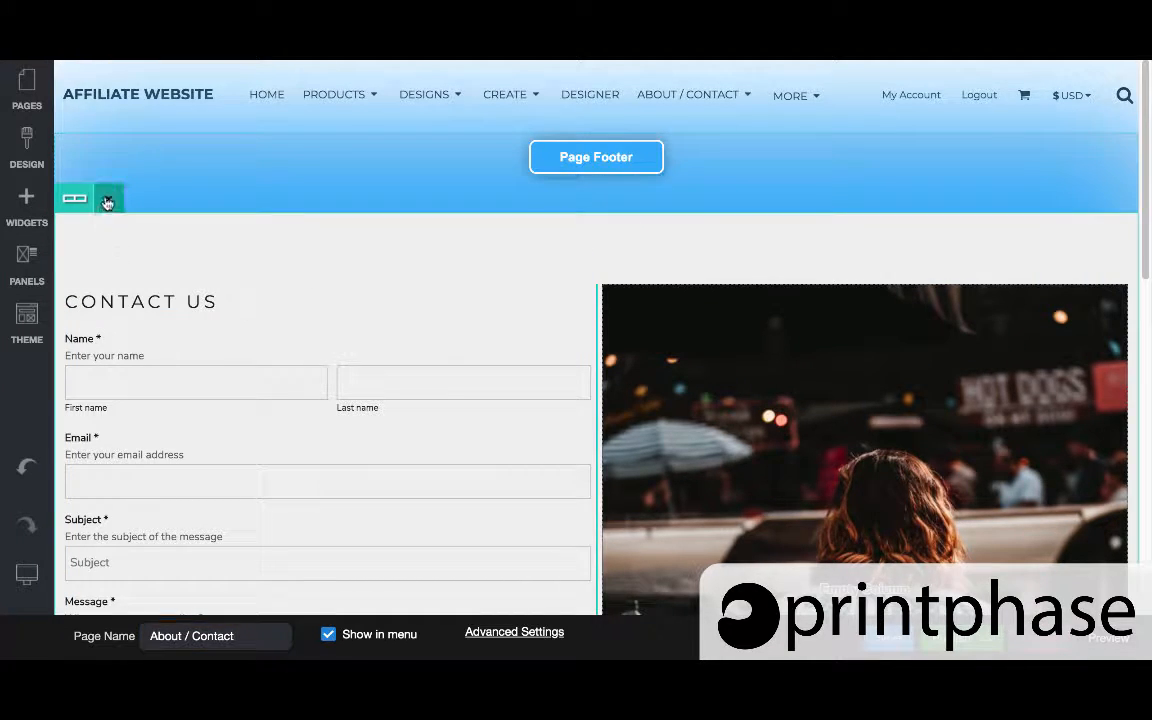
left_click(108, 198)
left_click_drag(118, 252, 133, 205)
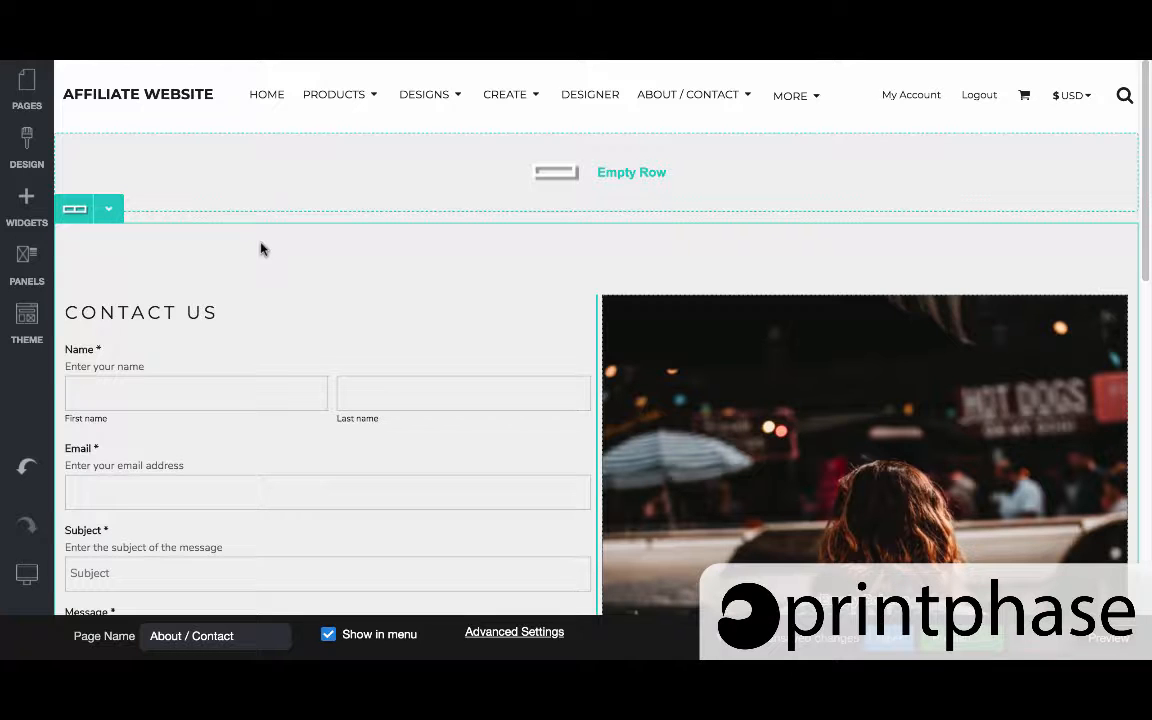
left_click(892, 643)
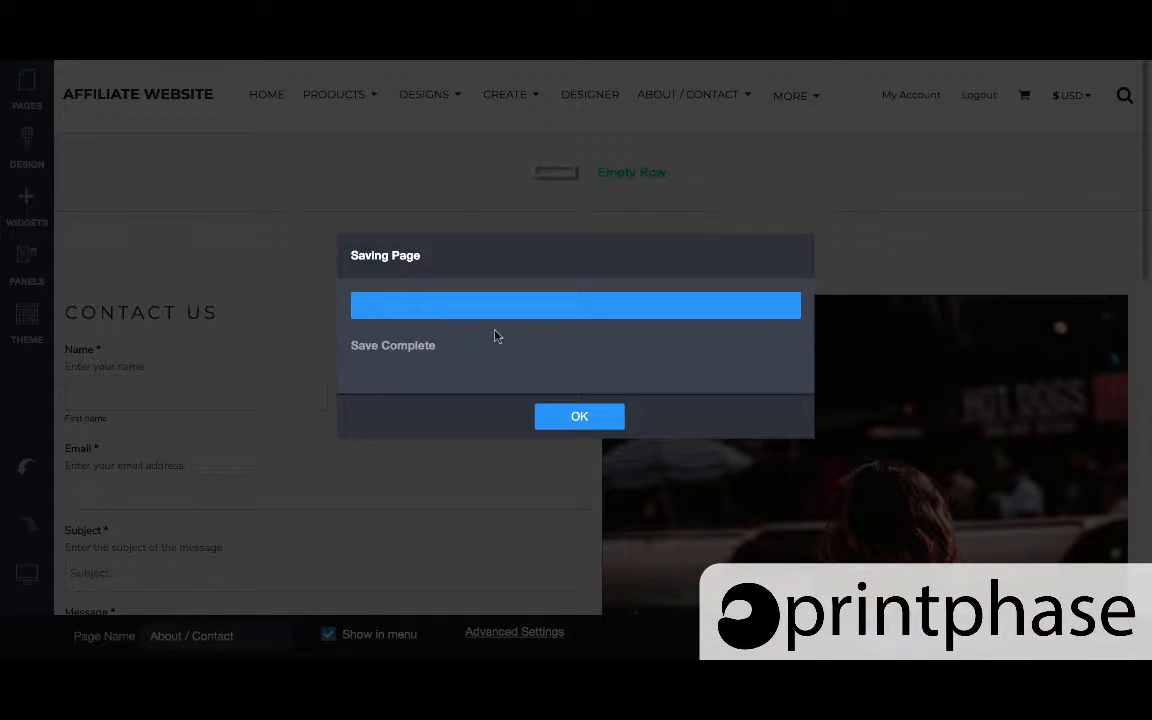
left_click(596, 412)
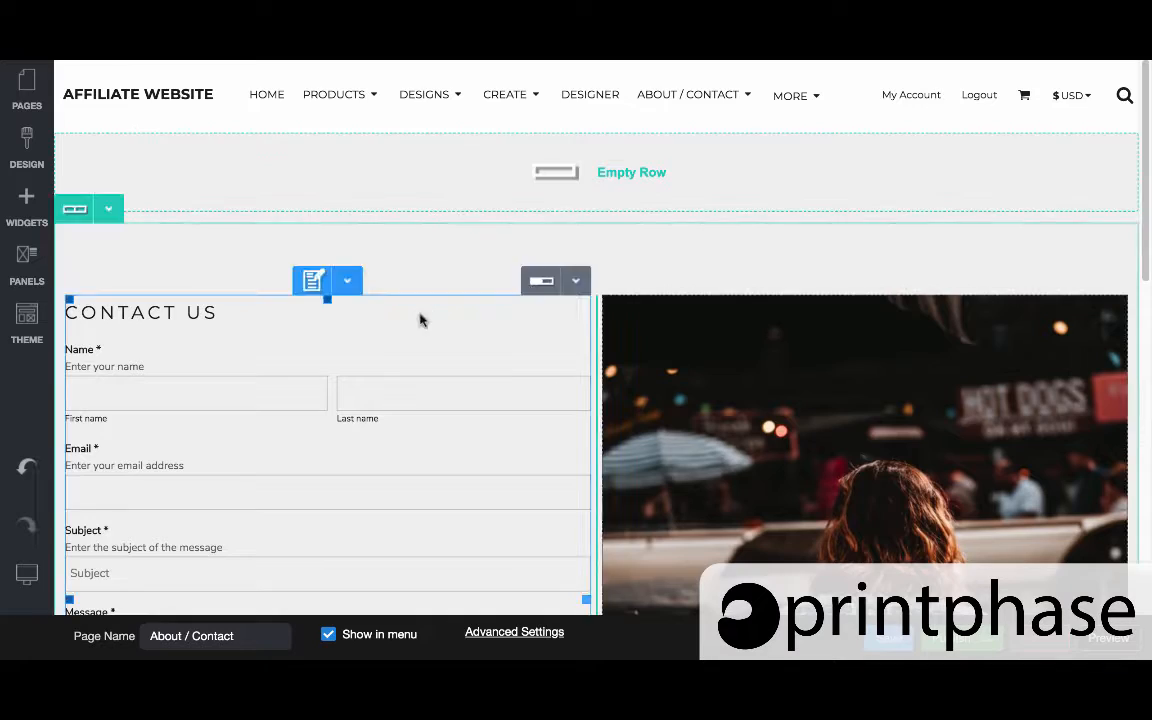
- Hide the Request a Quote page from the site menu and save it
left_click(30, 88)
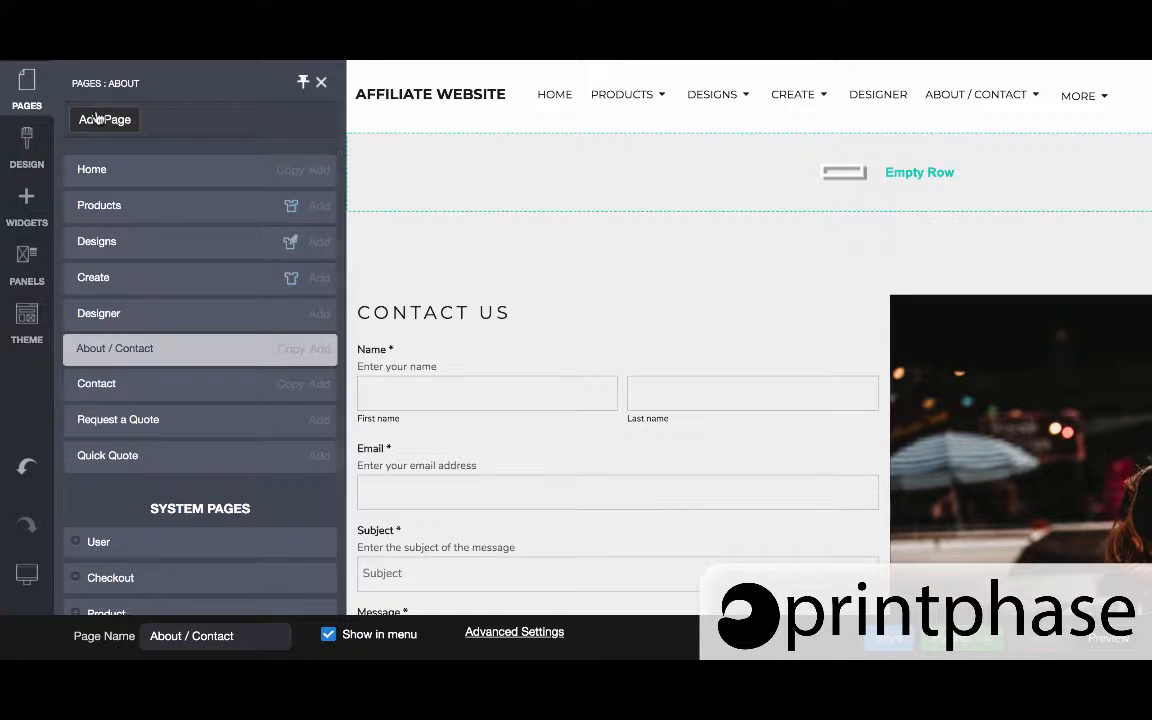
left_click(138, 427)
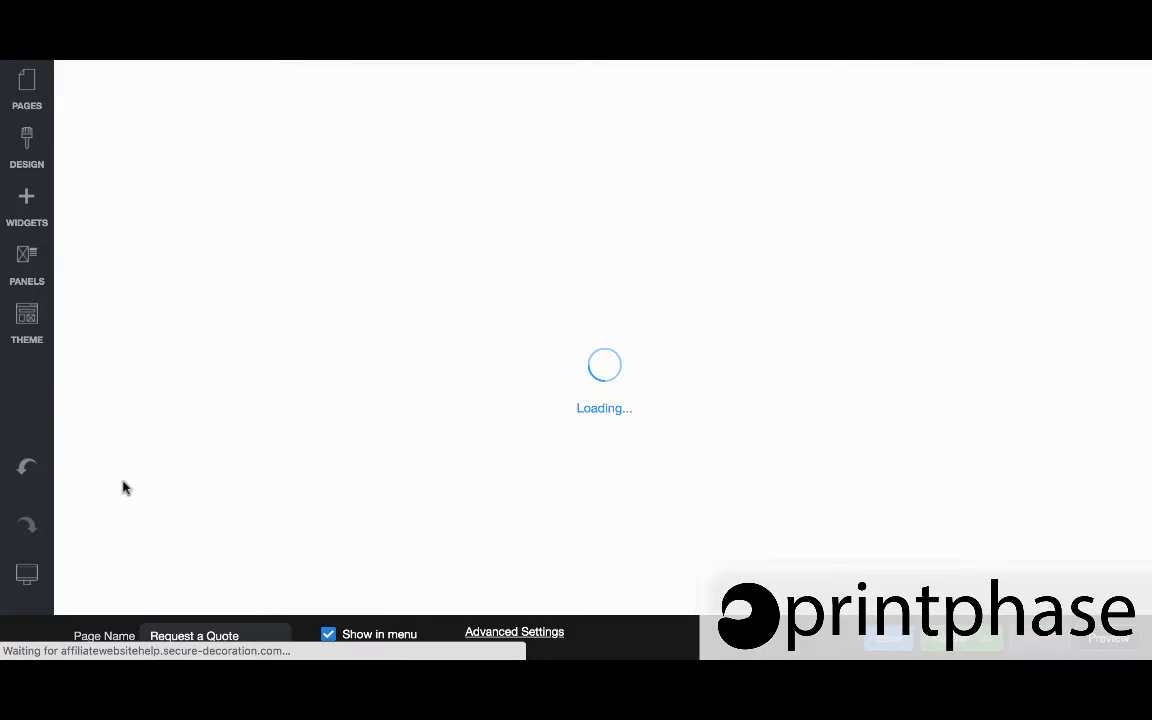
left_click(363, 638)
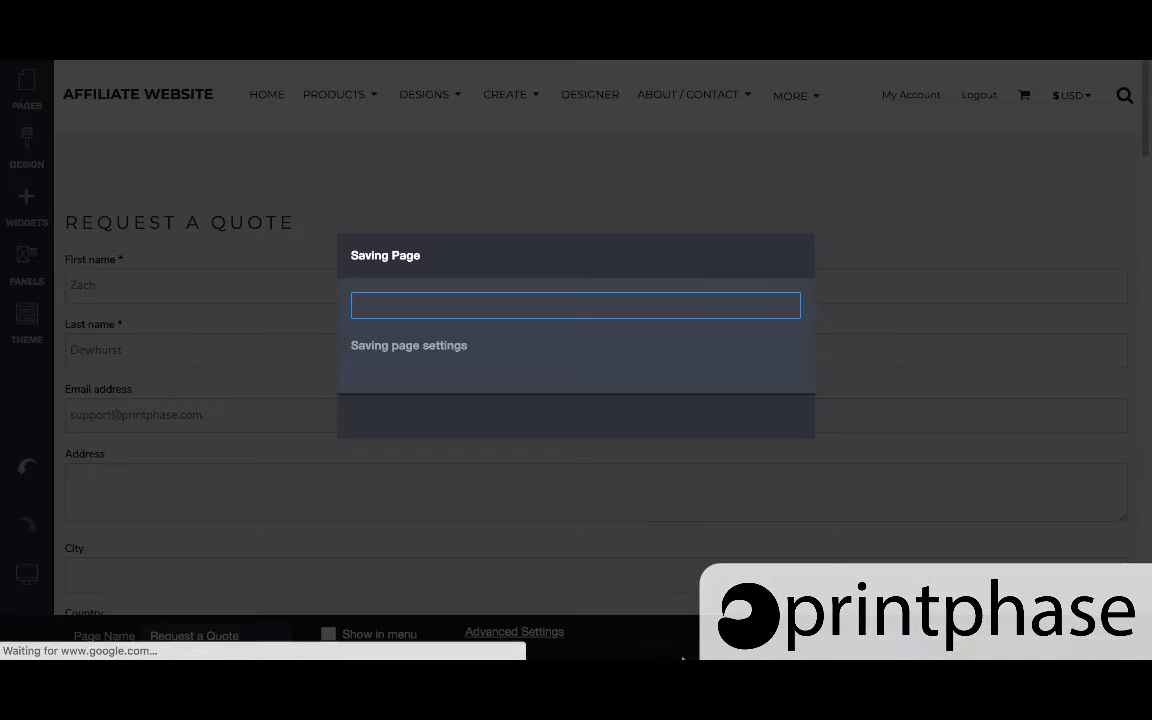
left_click(579, 416)
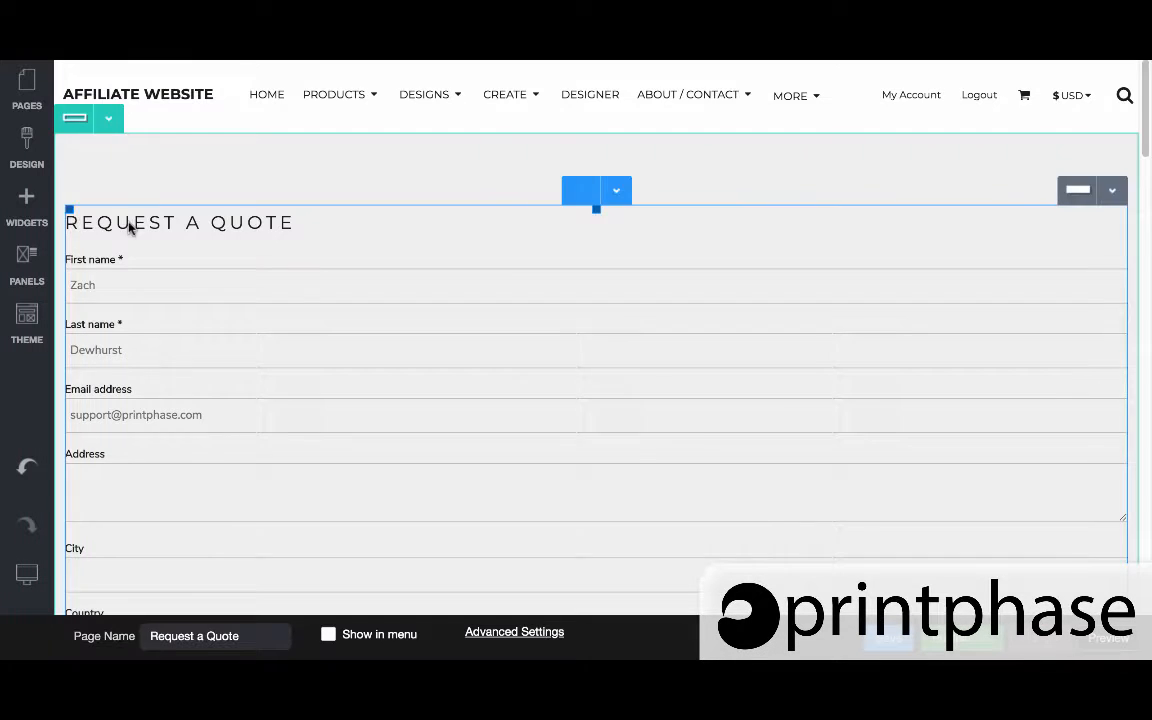
- Open the Quick Quote page and exclude it from the site menu
left_click(26, 90)
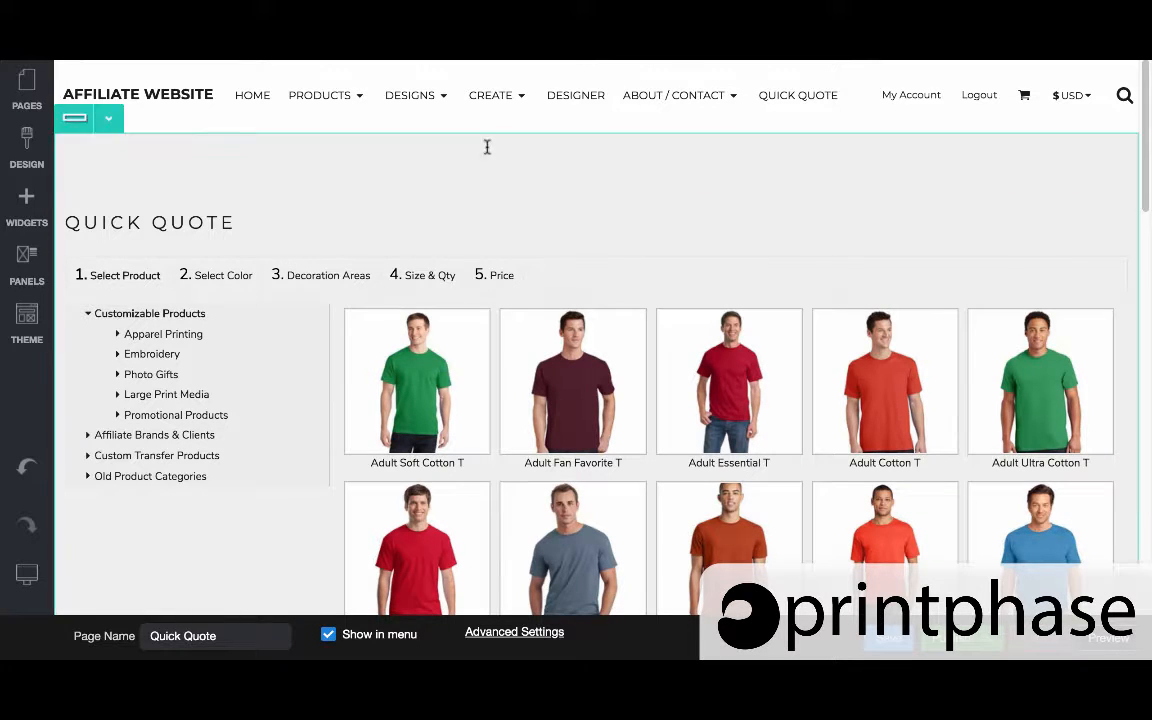
left_click(390, 643)
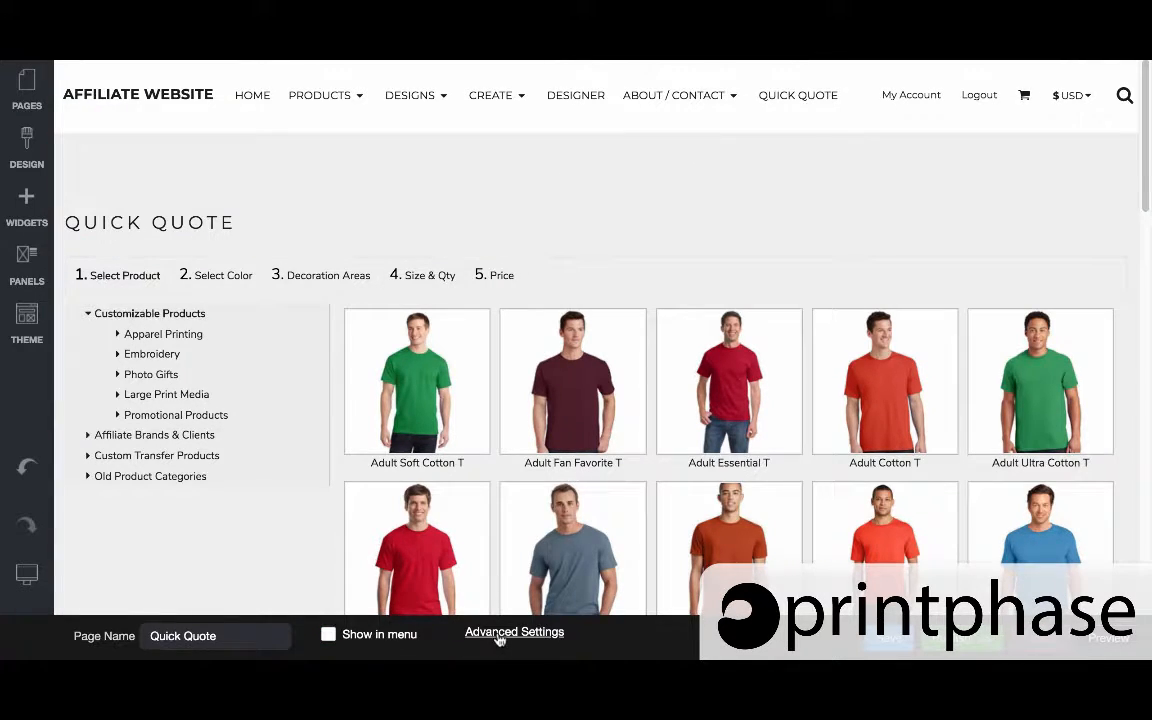
- Review the Quick Quote page's status options and meta tags in its advanced settings, and save the page
left_click(499, 636)
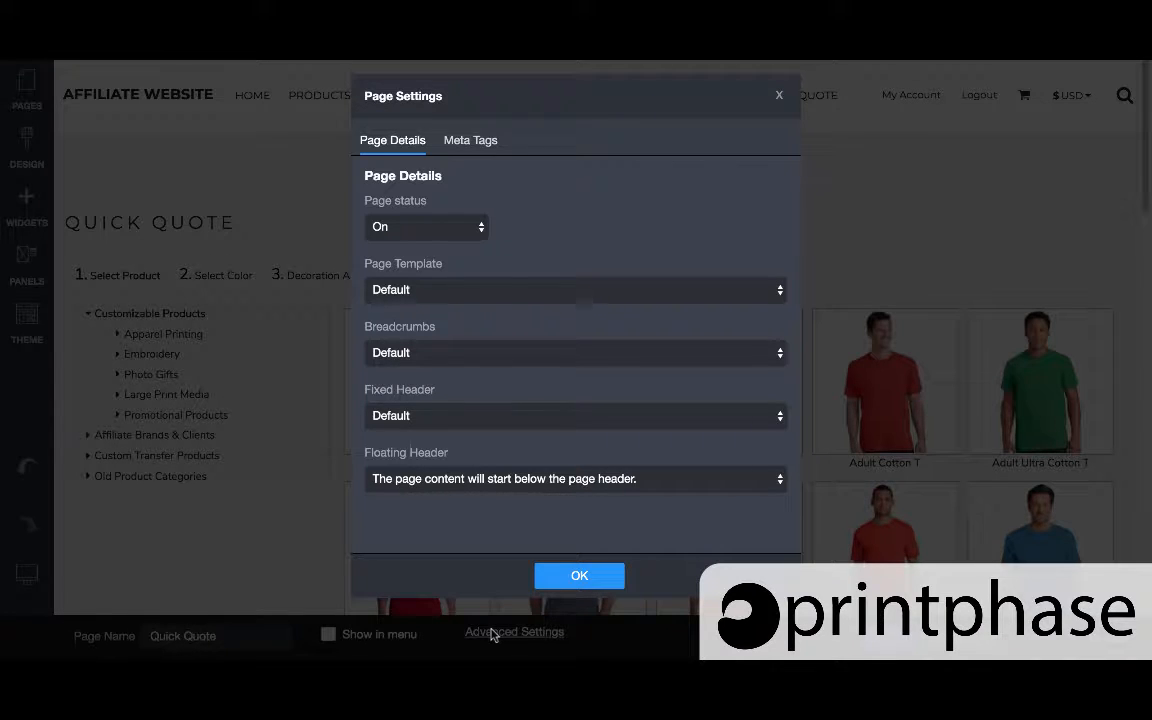
left_click(439, 230)
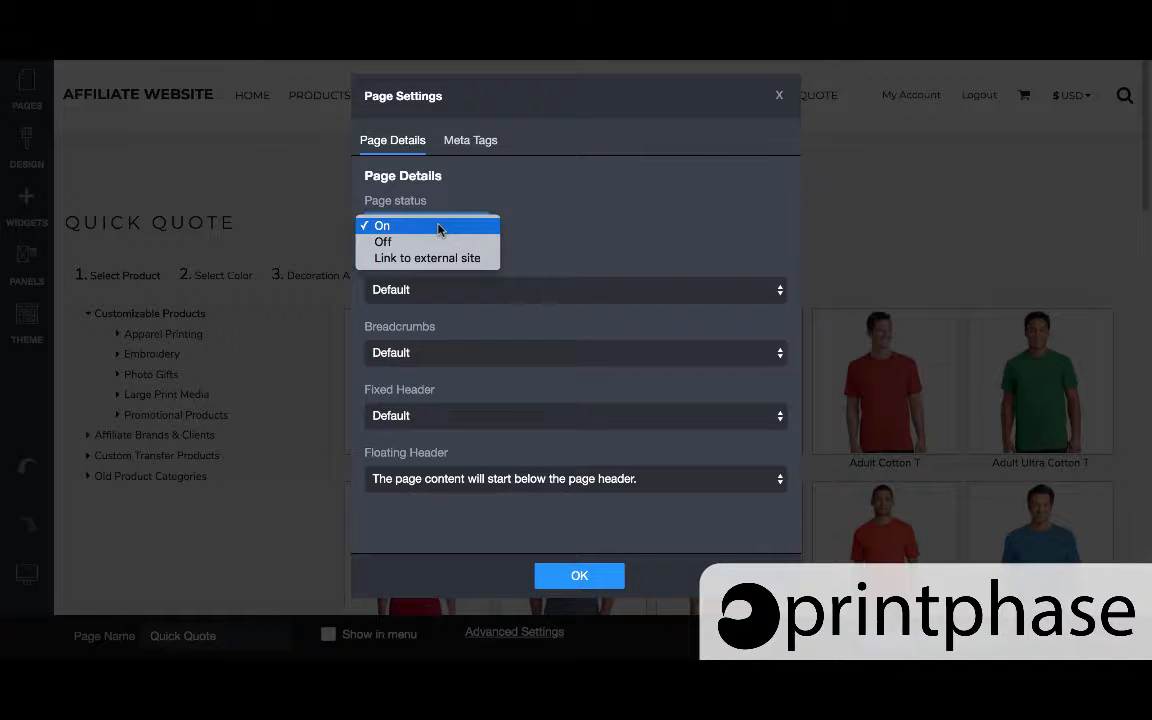
left_click(523, 231)
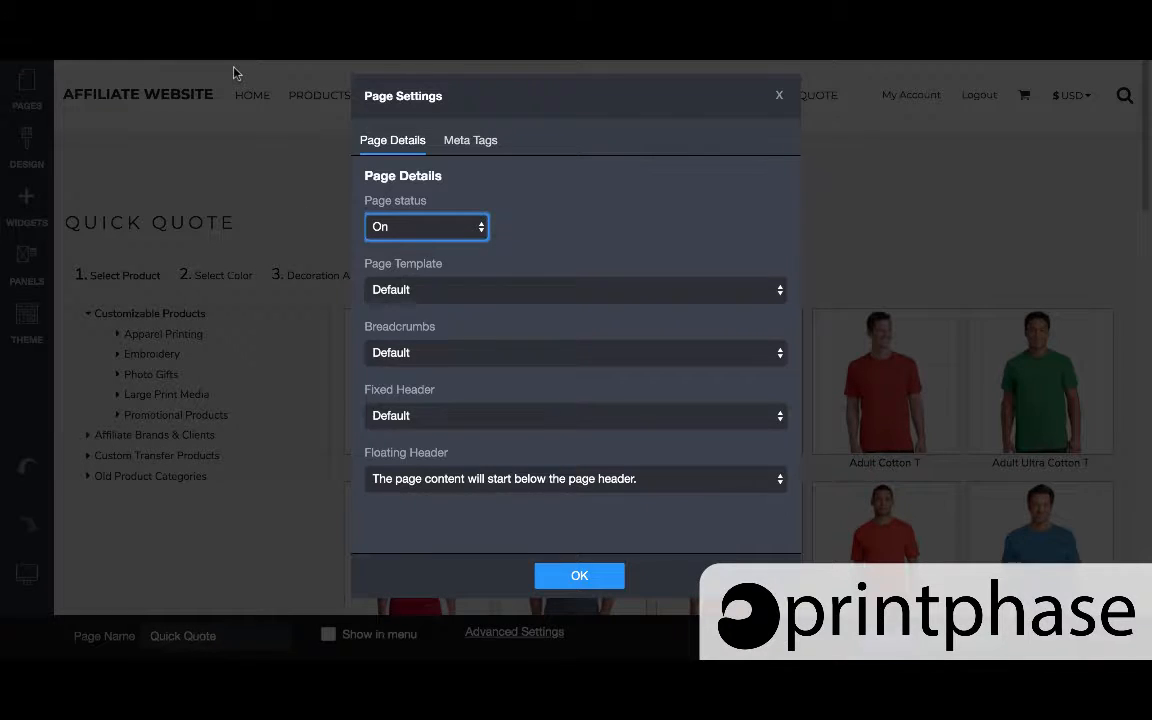
left_click(483, 142)
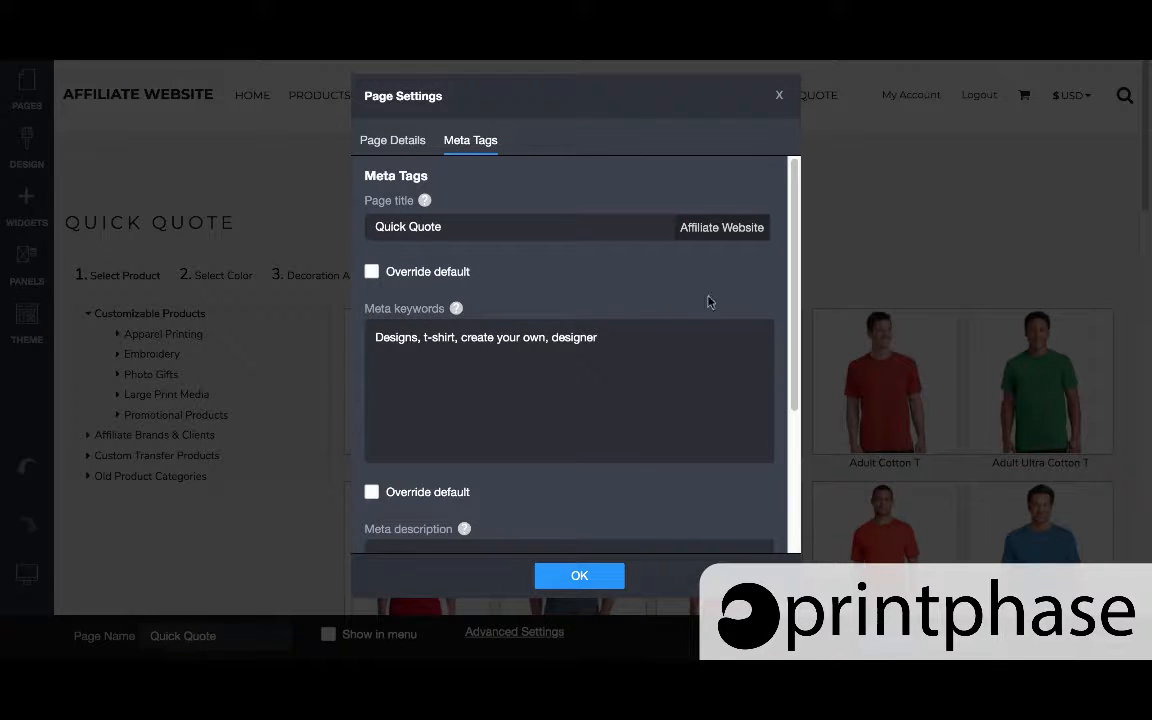
left_click(781, 98)
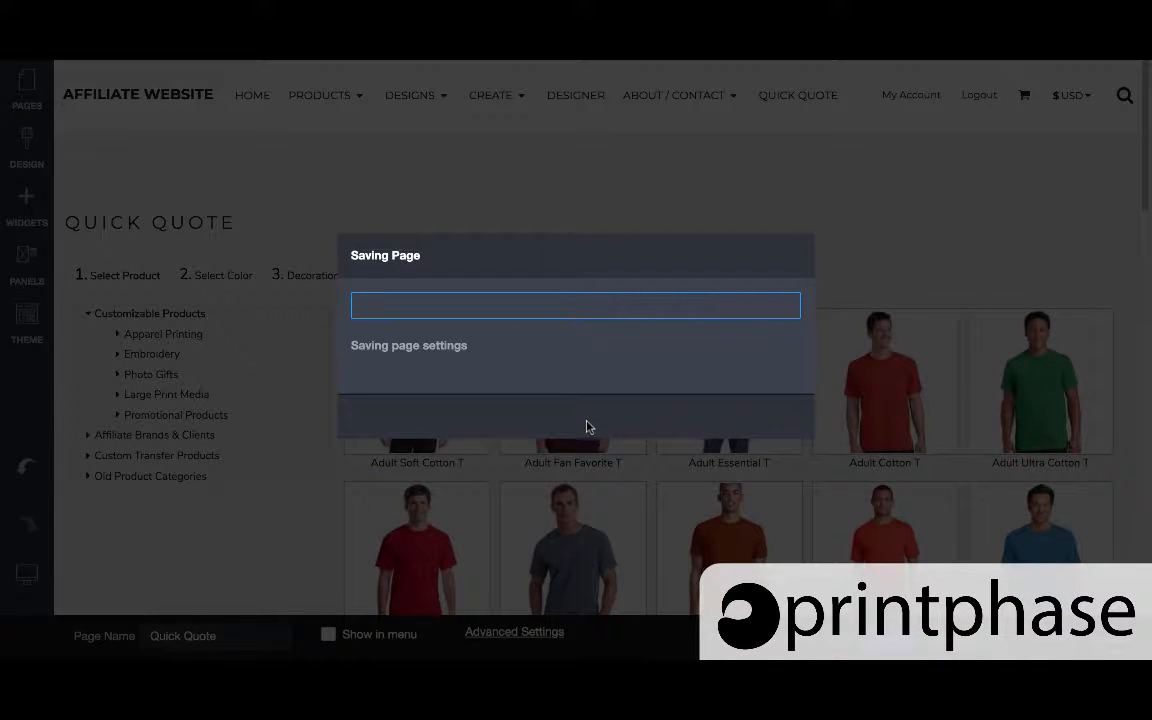
left_click(585, 418)
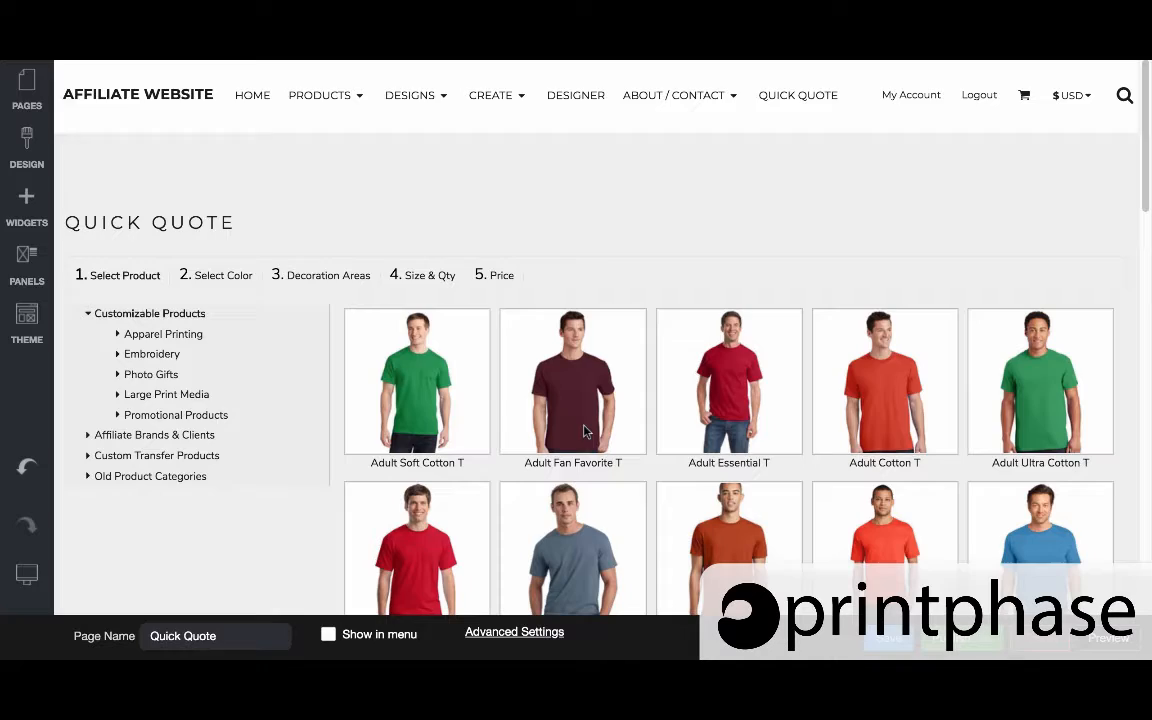
- Add a new page named "Get A Quote"
left_click(22, 86)
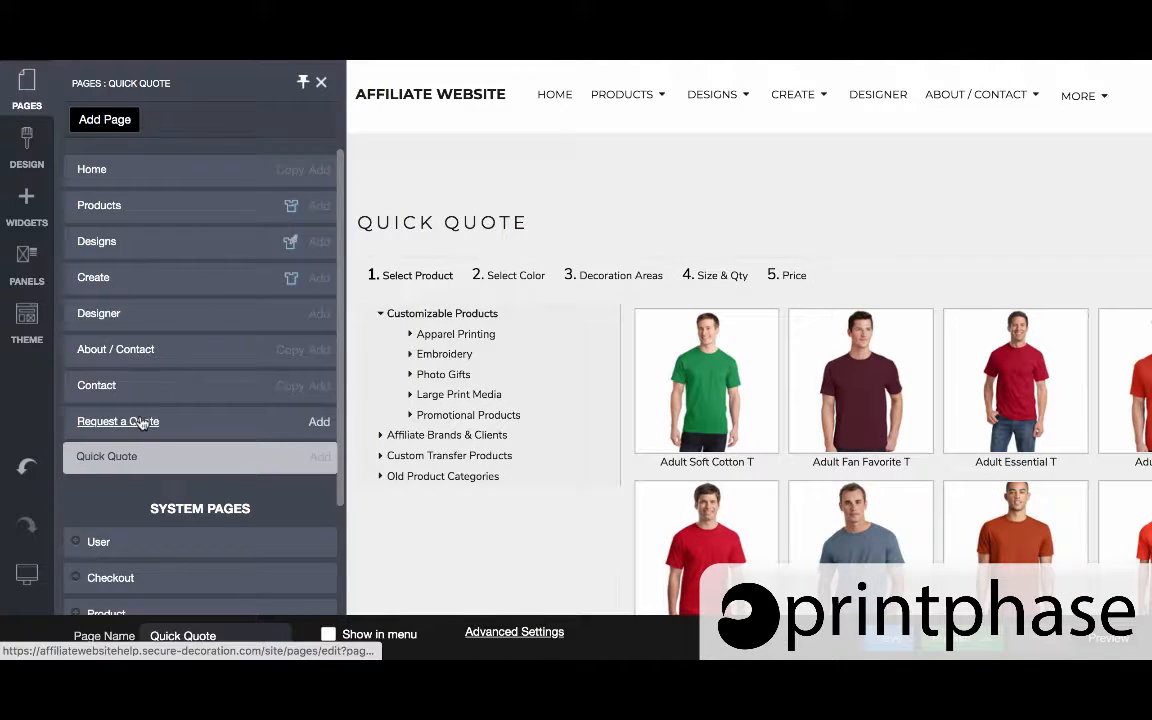
left_click(108, 120)
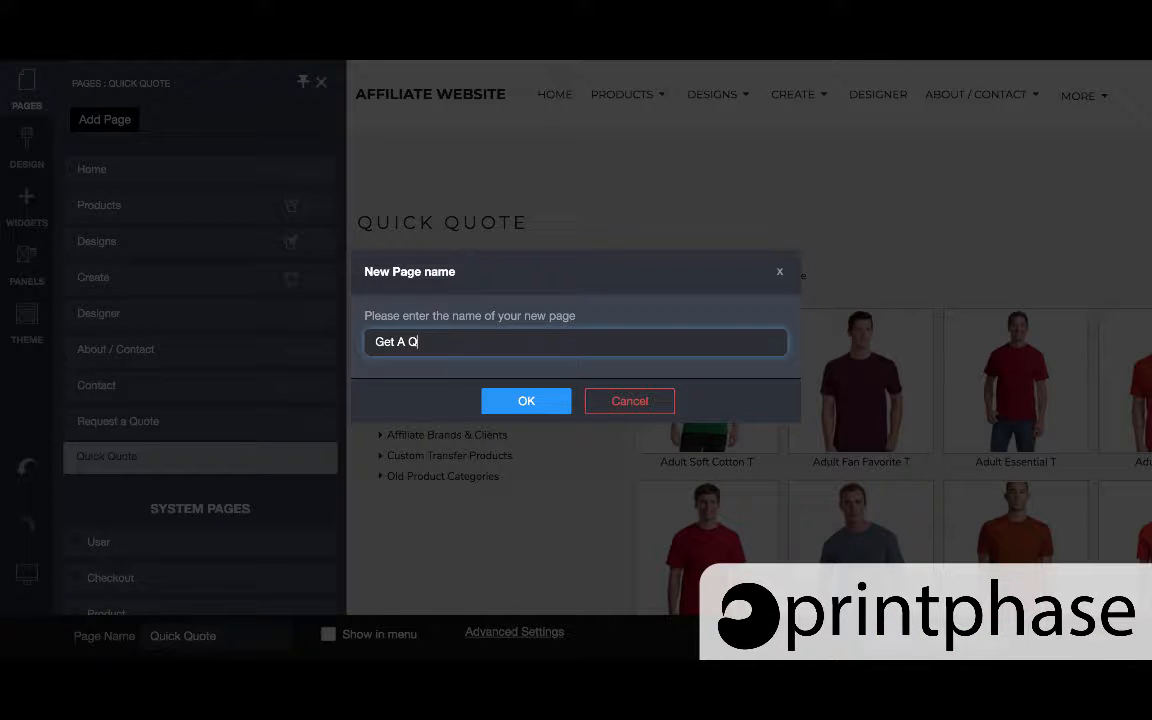
left_click(545, 403)
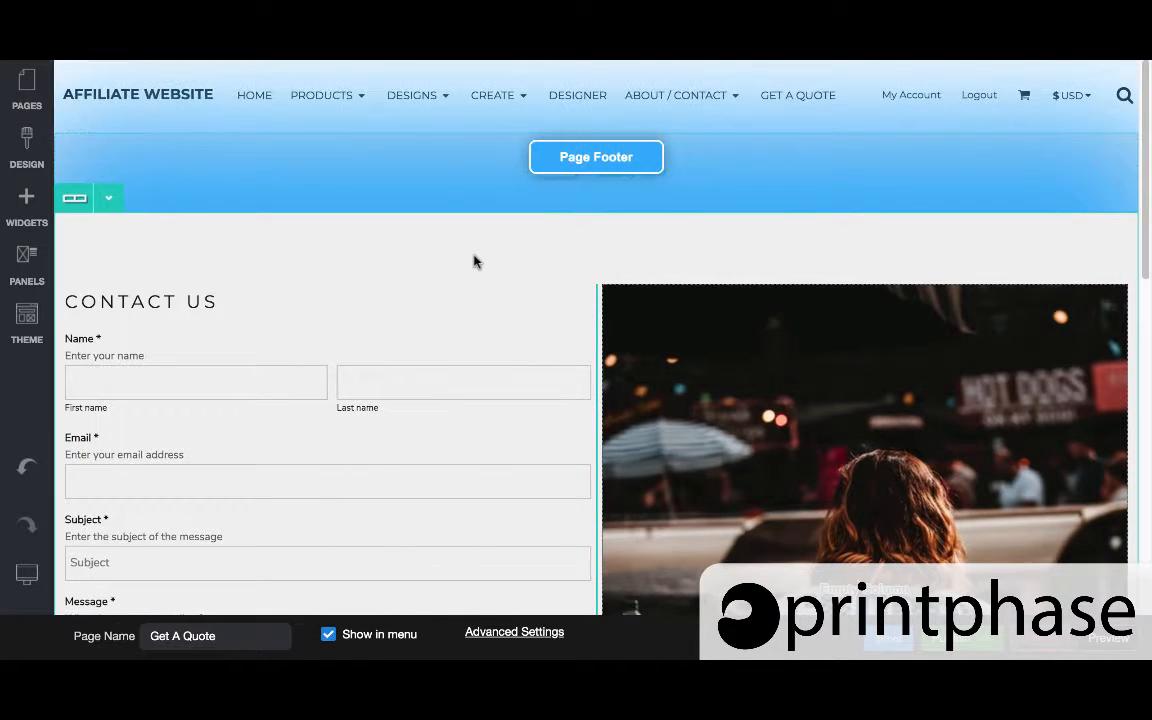
- Delete the contact form row from the footer on the Get A Quote page
left_click(108, 199)
left_click(160, 384)
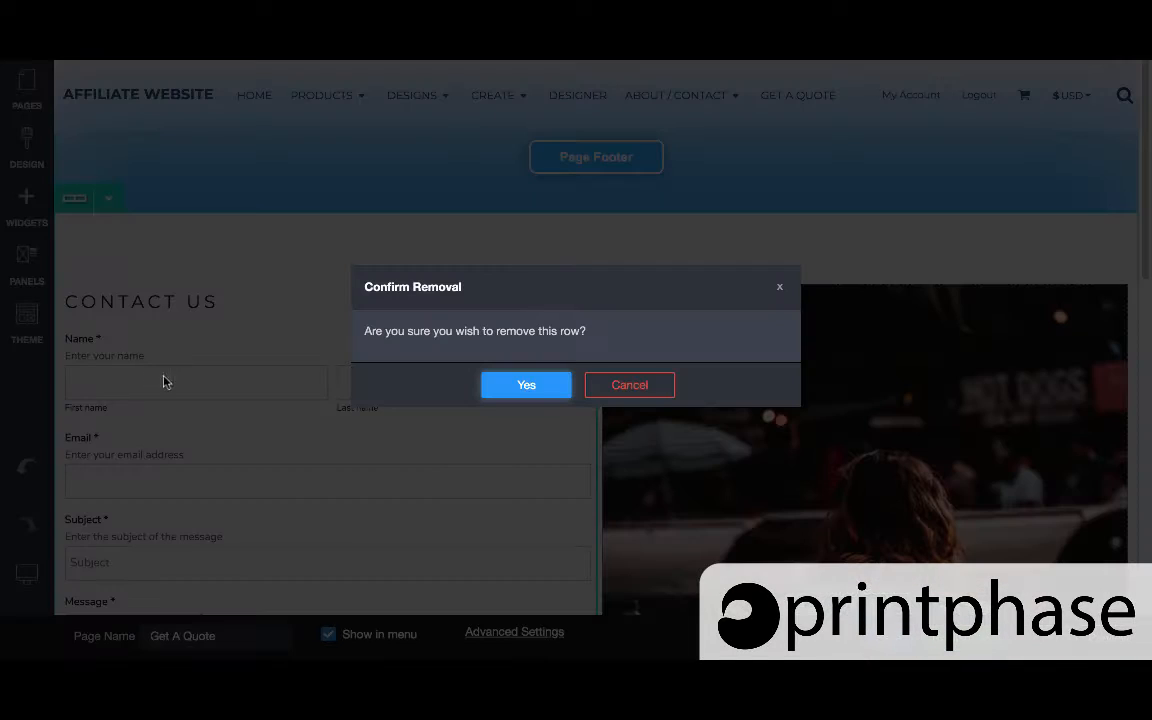
left_click(530, 390)
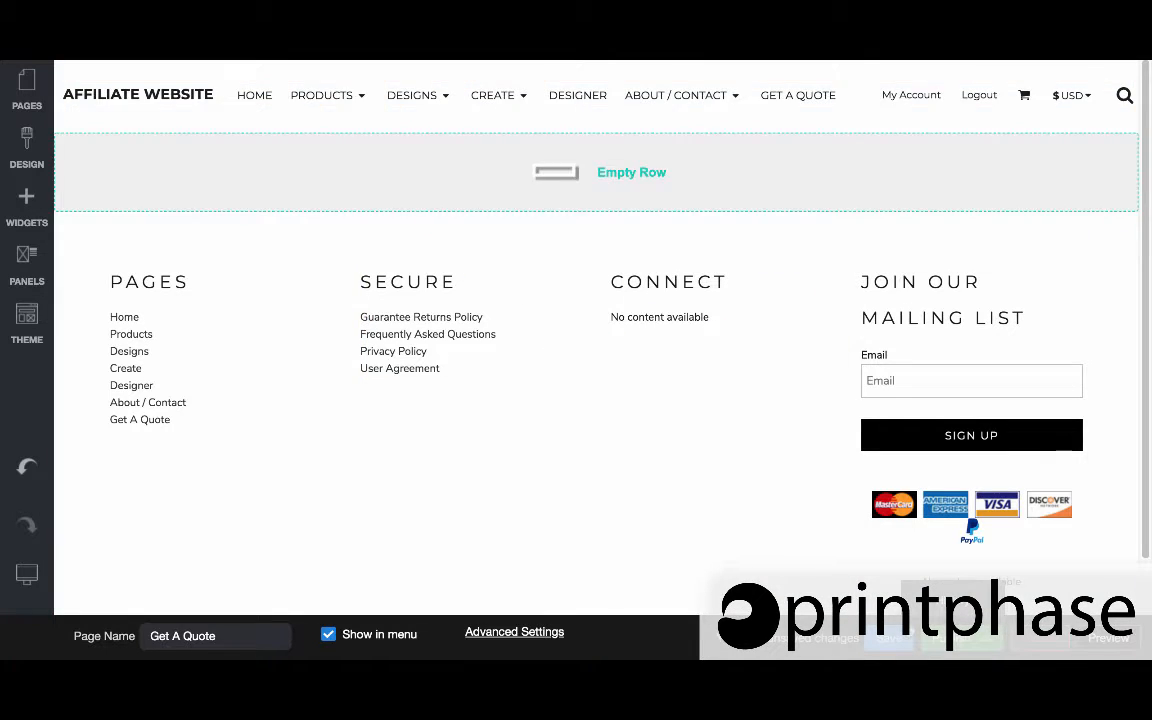
- Add a two-column row below the empty row and place a Button widget in its left column
left_click(28, 205)
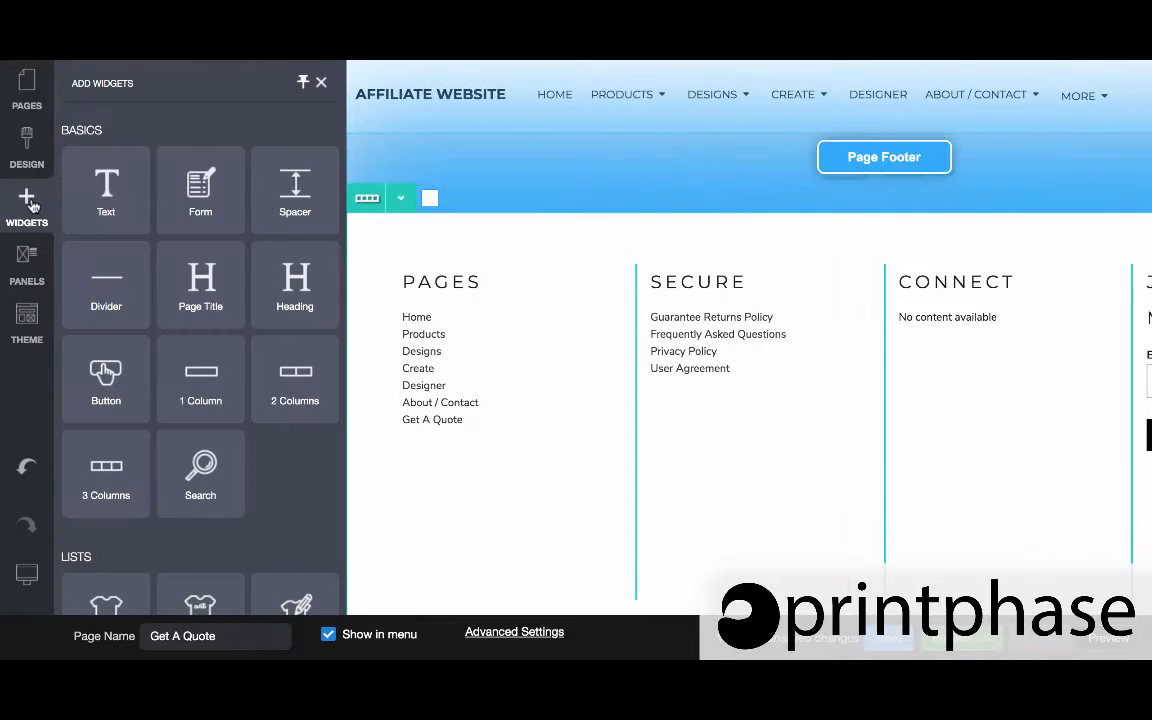
mouse_move(234, 375)
left_mouse_down()
mouse_move(415, 213)
mouse_move(432, 134)
mouse_move(437, 197)
left_mouse_up()
left_click(28, 205)
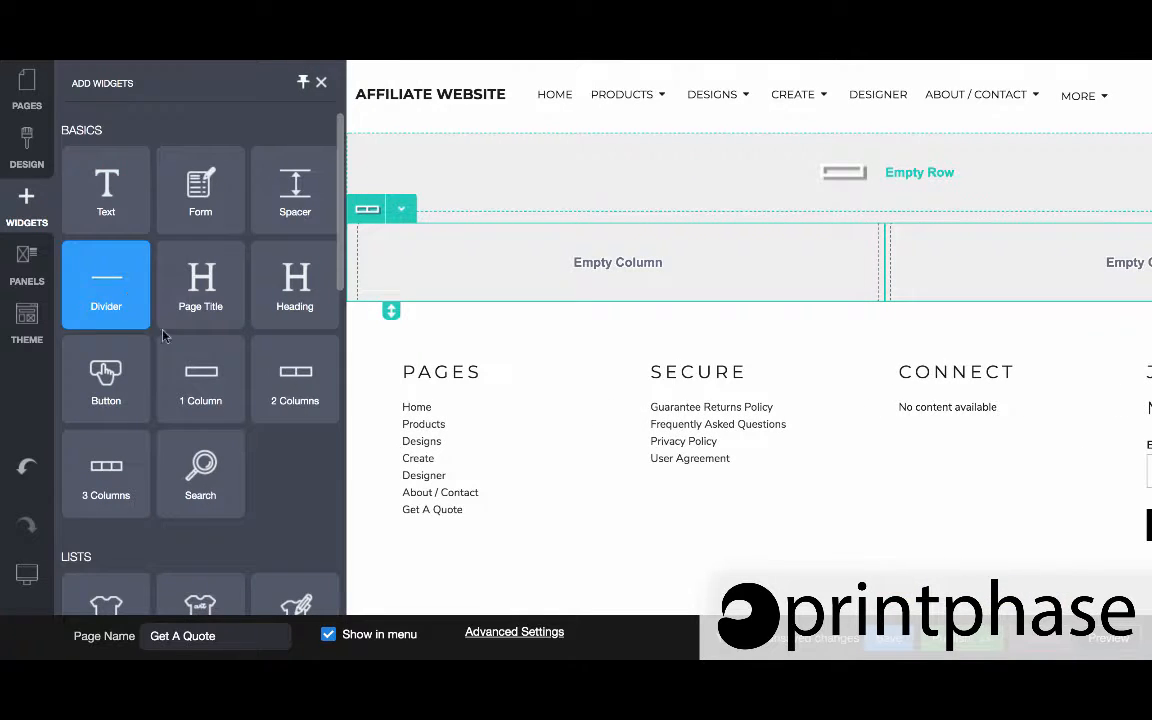
left_click_drag(121, 344, 353, 257)
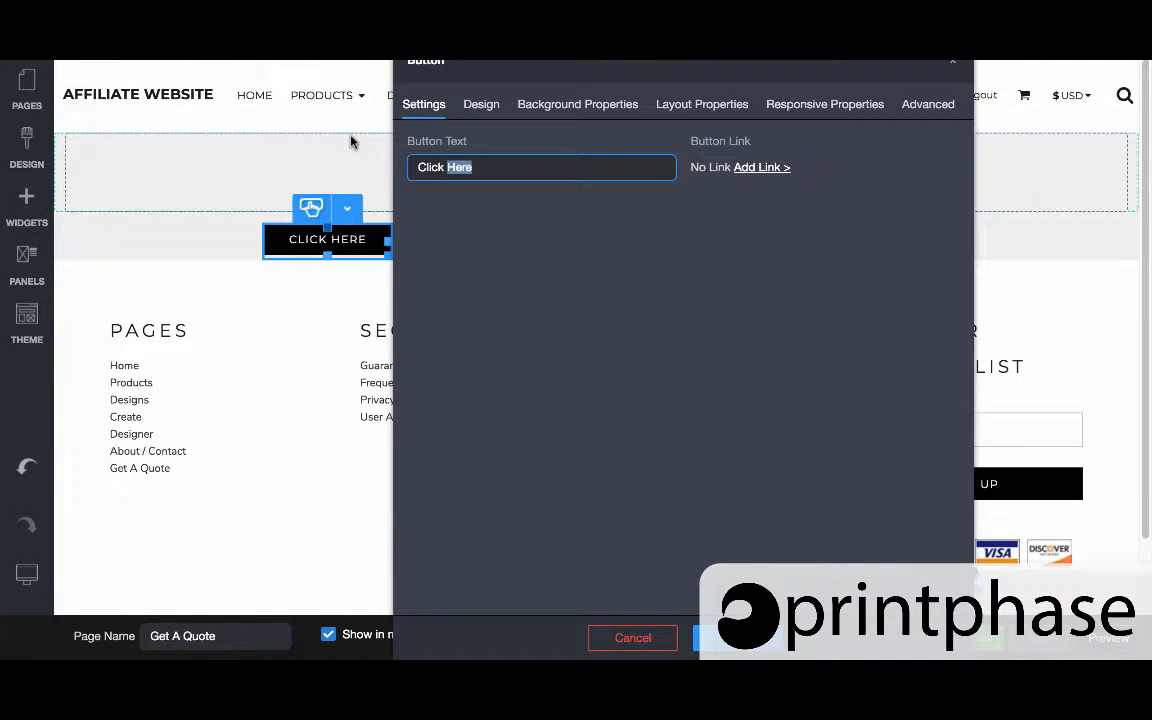
- Set the new button's text to "Request A Quote"
key("BackSpace")
key("BackSpace")
key("BackSpace")
key("BackSpace")
key("BackSpace")
key("BackSpace")
key("BackSpace")
type("R")
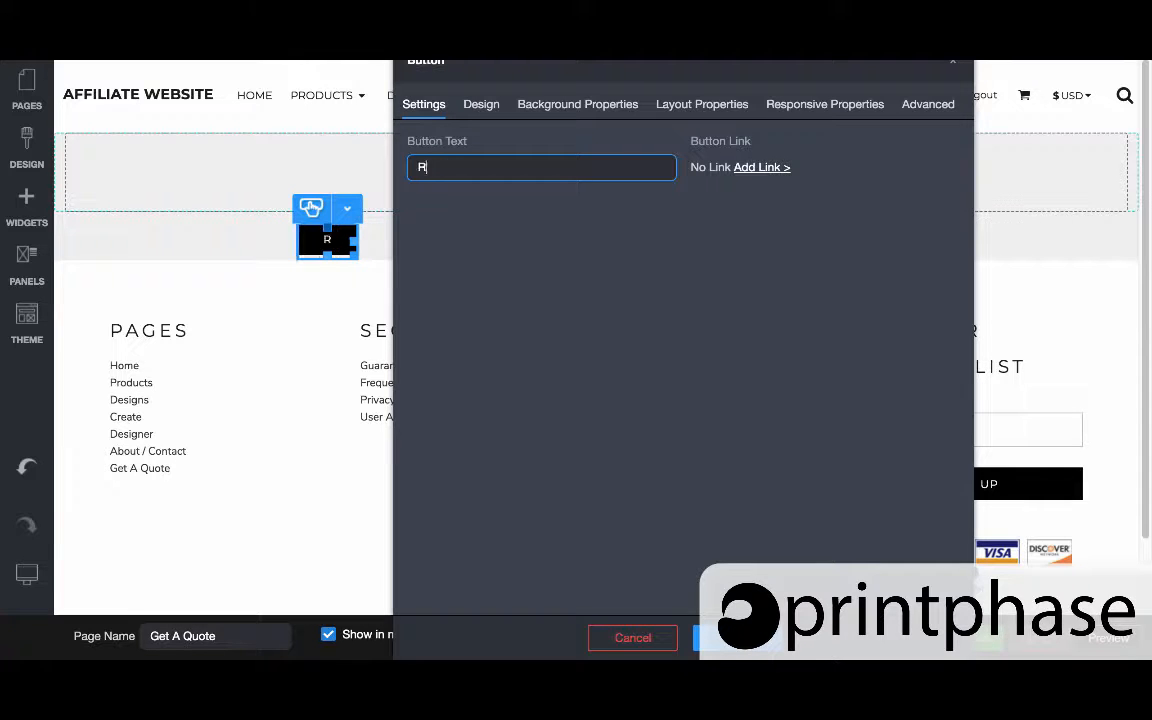
type("equest A Q")
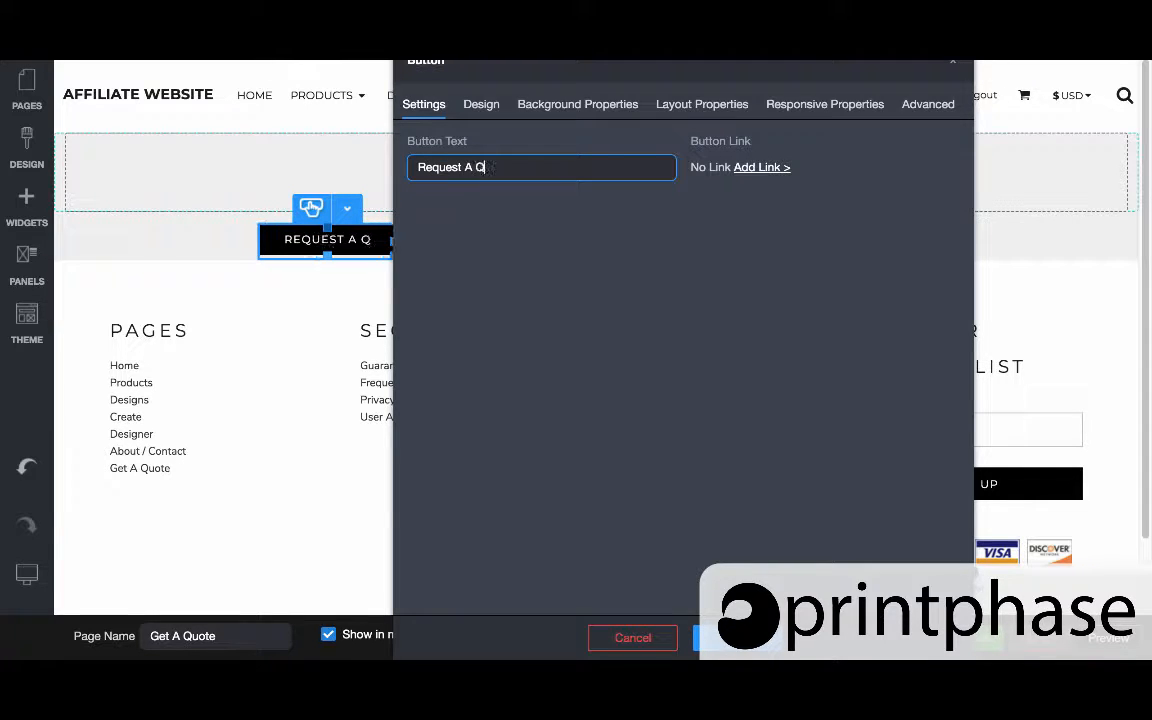
type("uote")
- Link the Request A Quote button to the existing Request a Quote page and apply the button settings
left_click(740, 168)
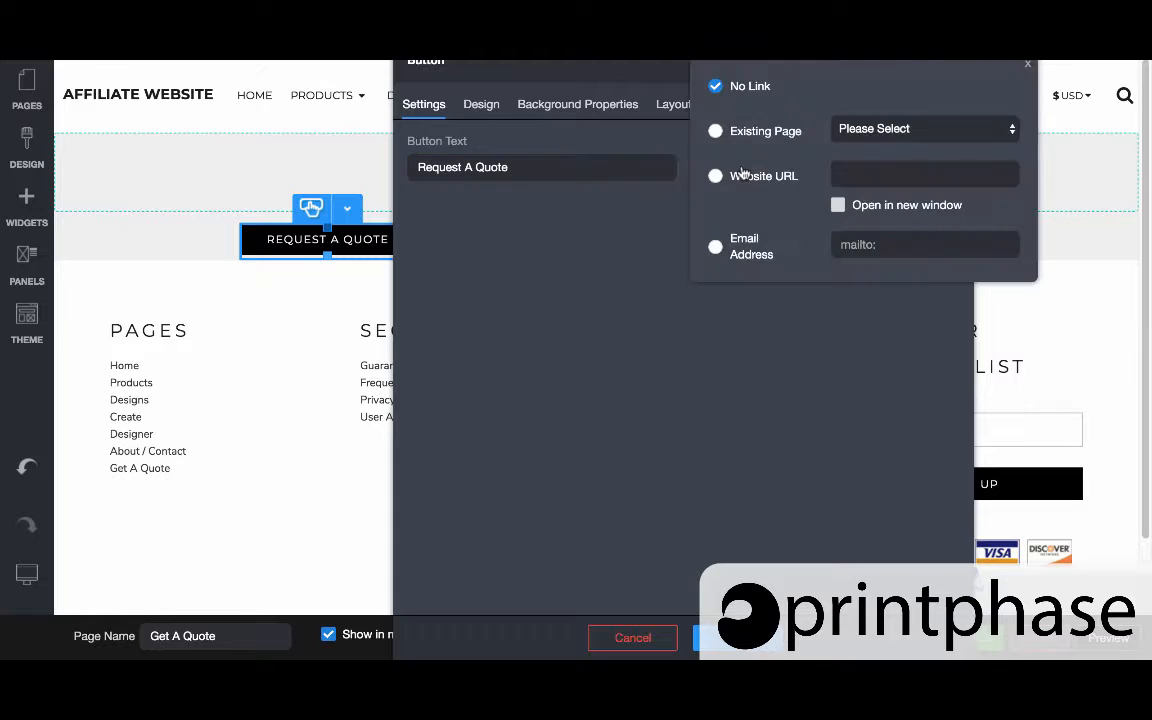
left_click(785, 146)
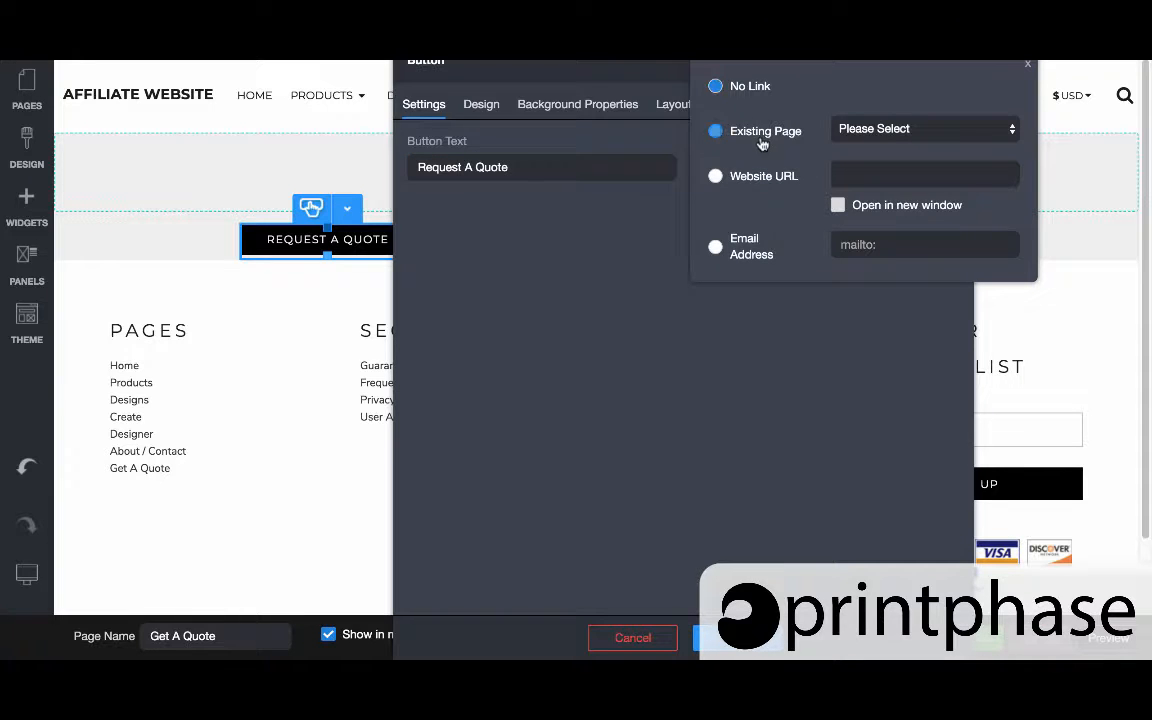
left_click(925, 128)
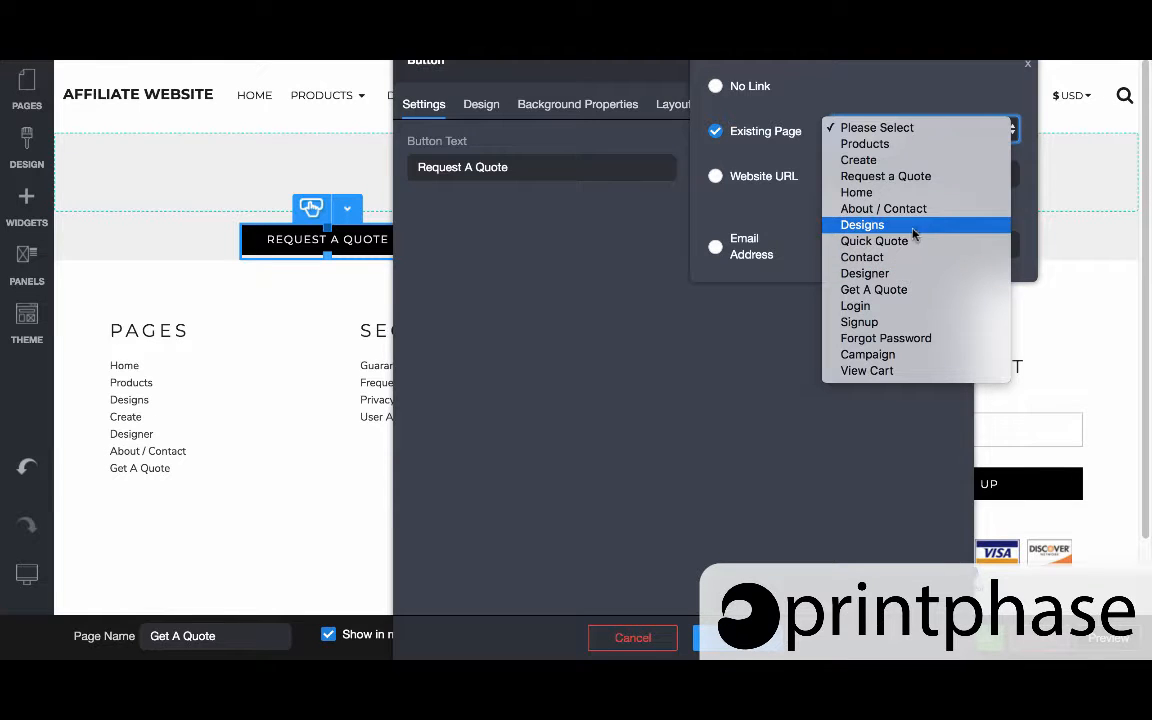
left_click(975, 180)
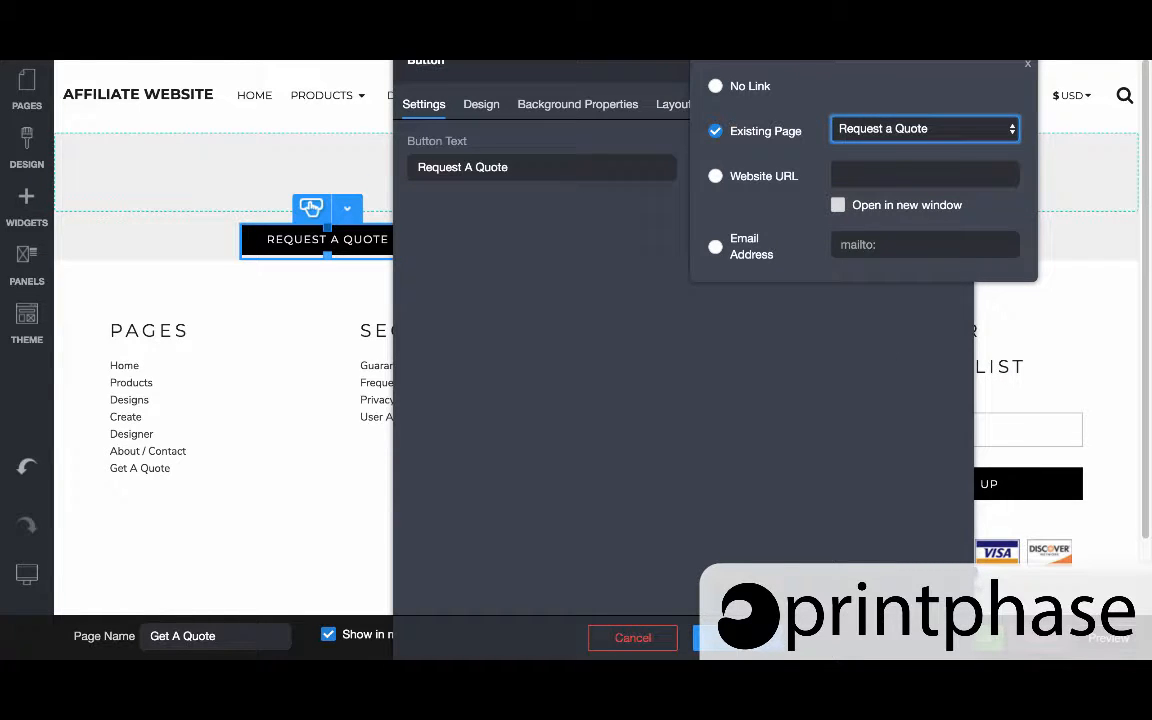
left_click(738, 638)
left_click(738, 638)
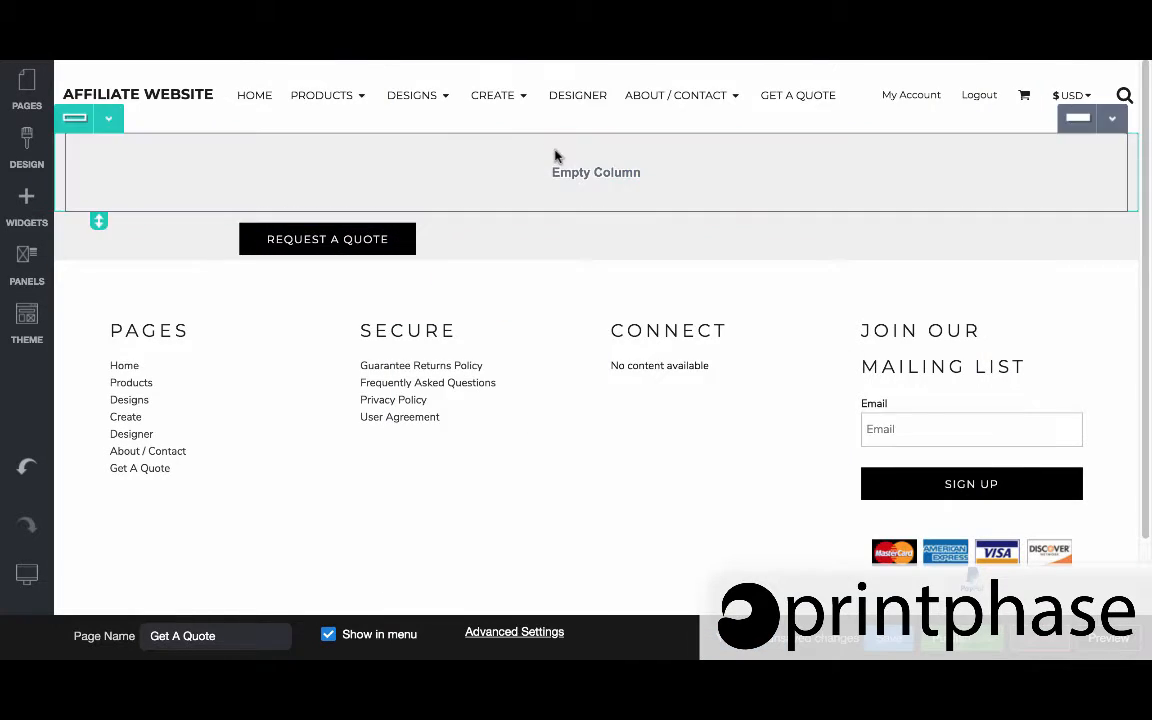
- Clone the Request A Quote button and move the copy into the row's empty right column
left_click(349, 212)
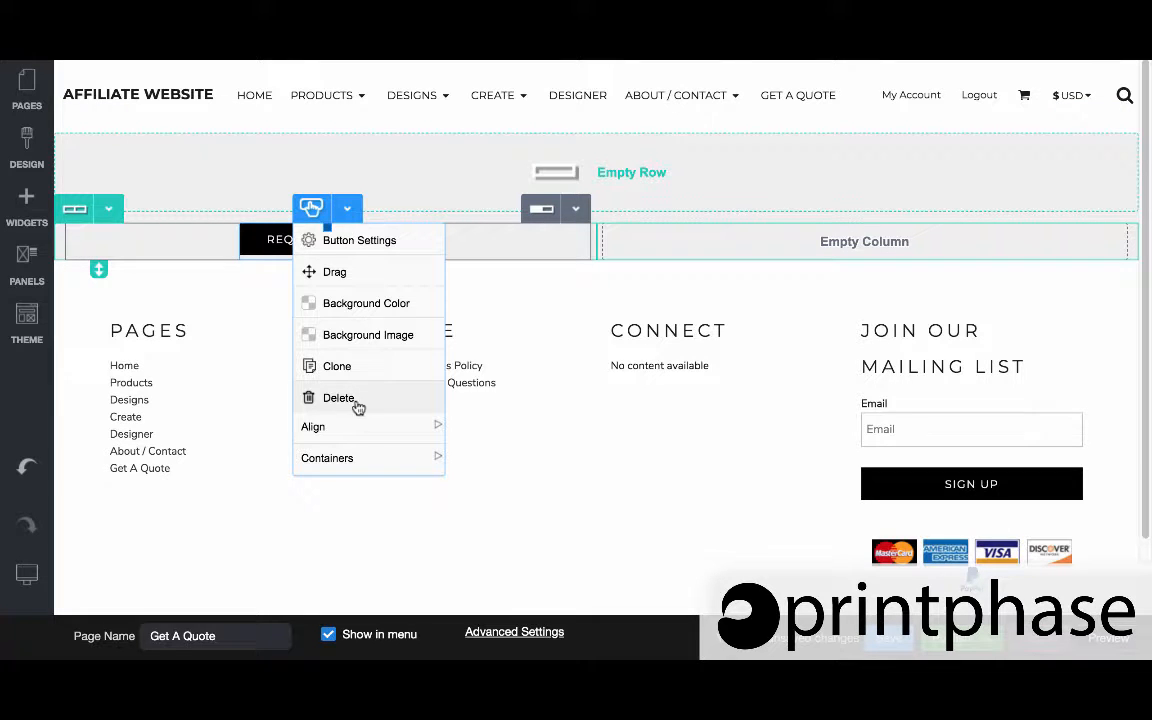
left_click(342, 367)
left_click(346, 255)
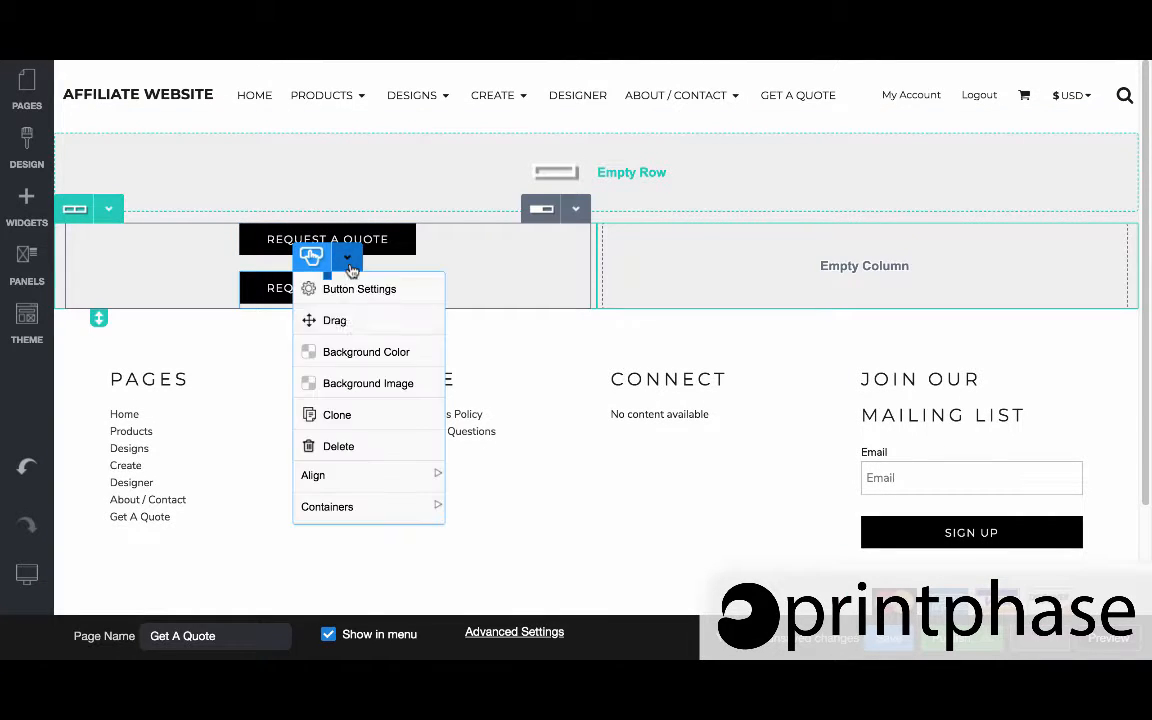
mouse_move(342, 321)
left_mouse_down()
mouse_move(825, 270)
mouse_move(815, 250)
left_mouse_up()
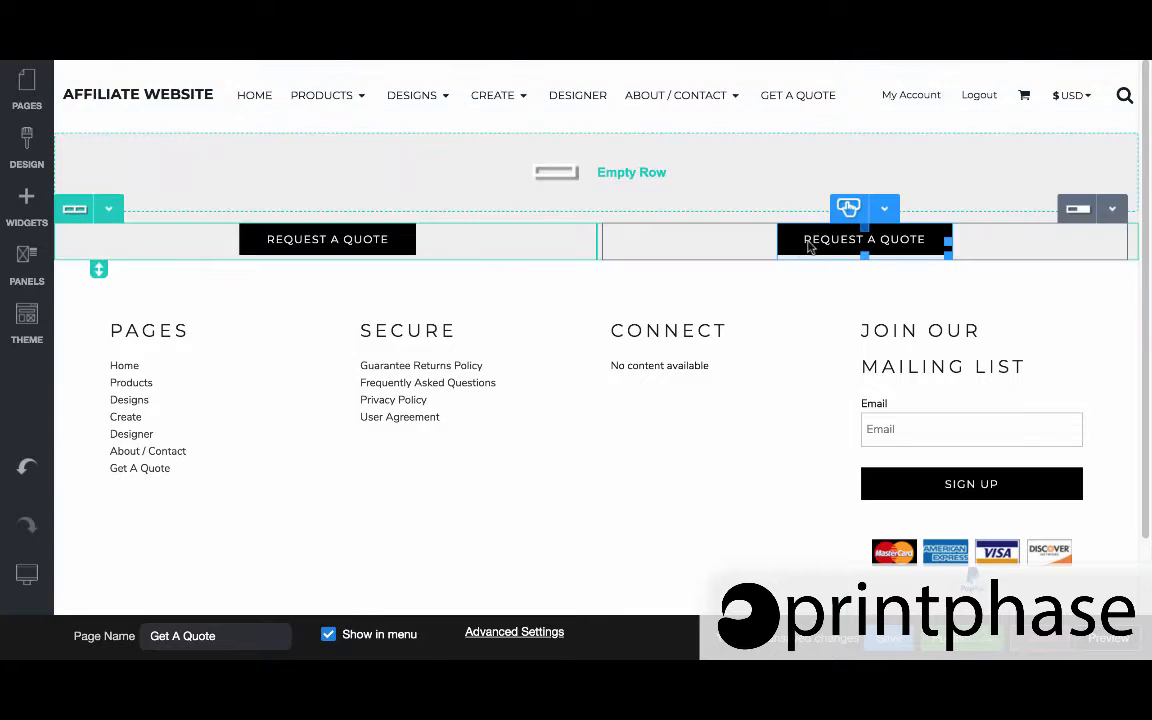
- Set the cloned button's text to "Quick Quote" and link it to the existing Quick Quote page
left_click(848, 207)
left_click_drag(424, 167, 34, 95)
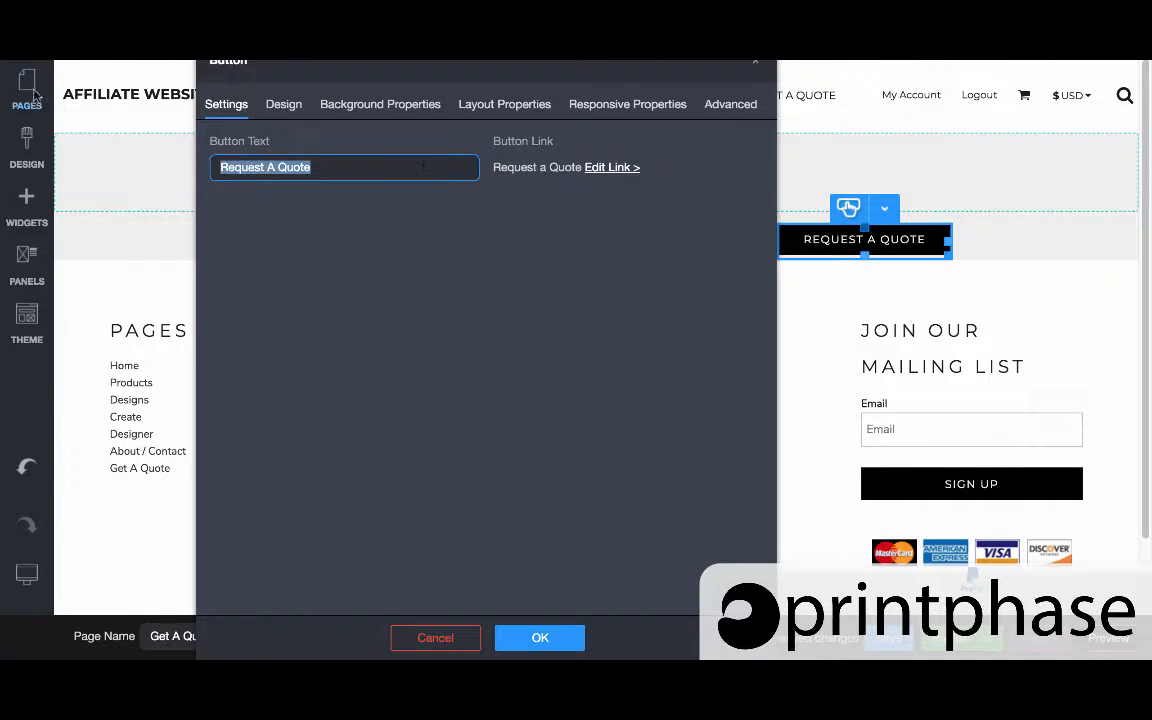
type("Quick Quote")
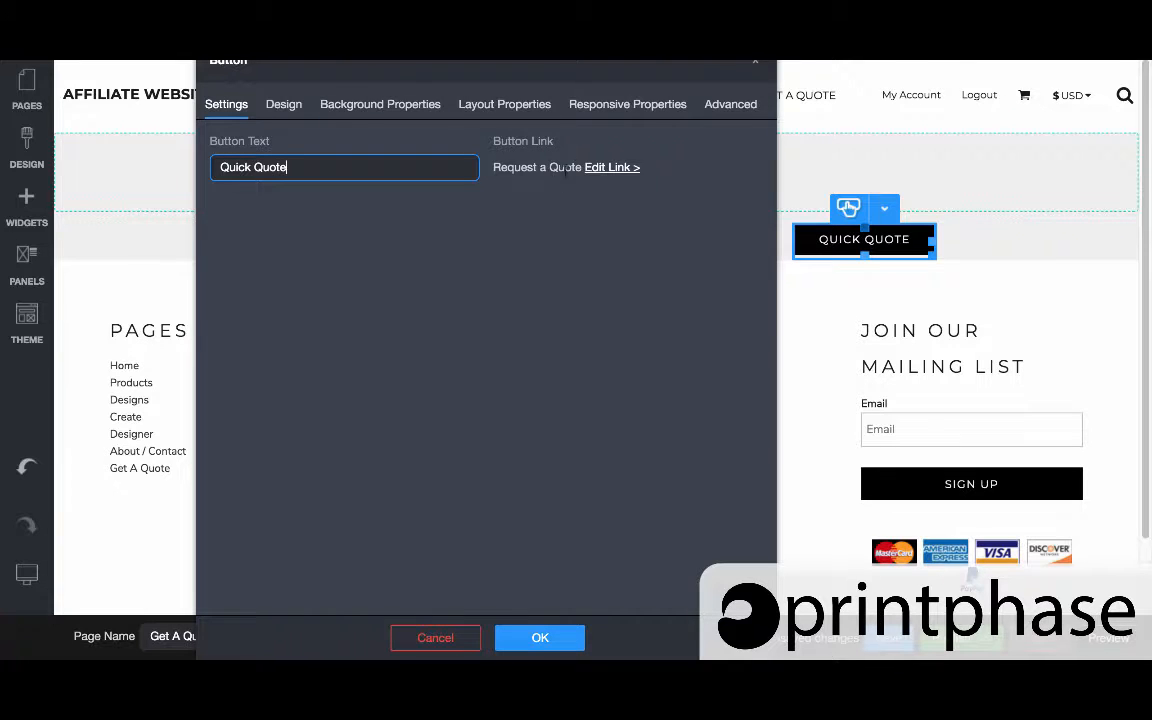
left_click(562, 166)
left_click(656, 138)
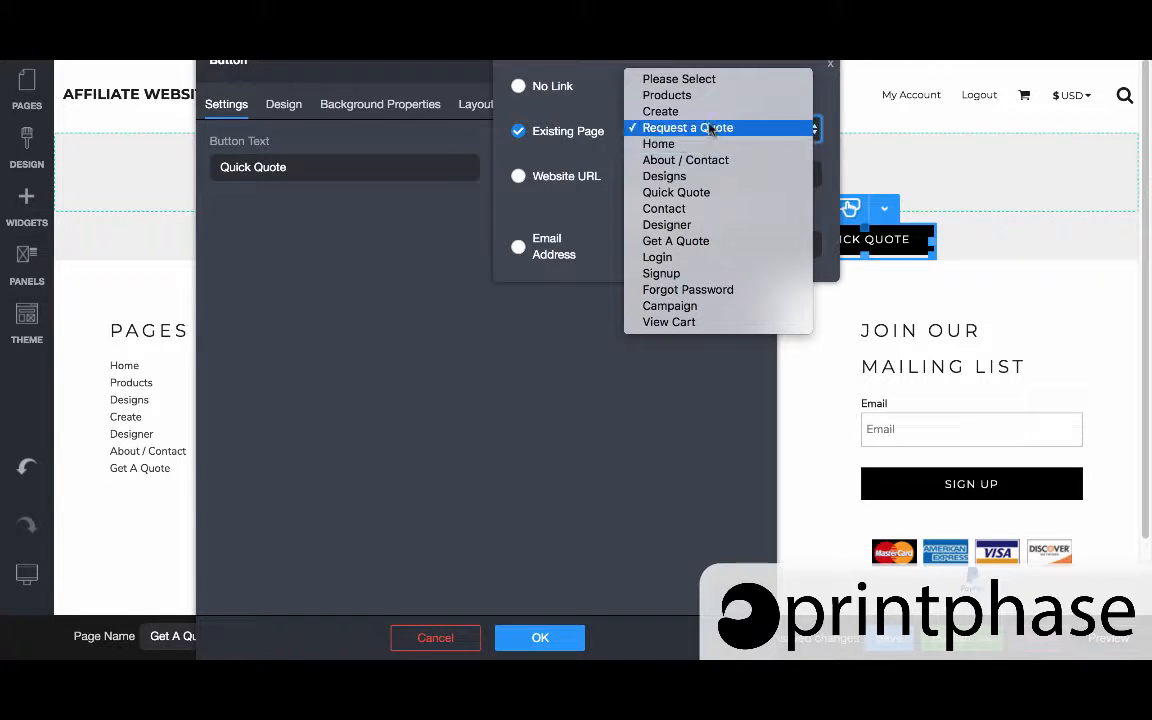
left_click(711, 193)
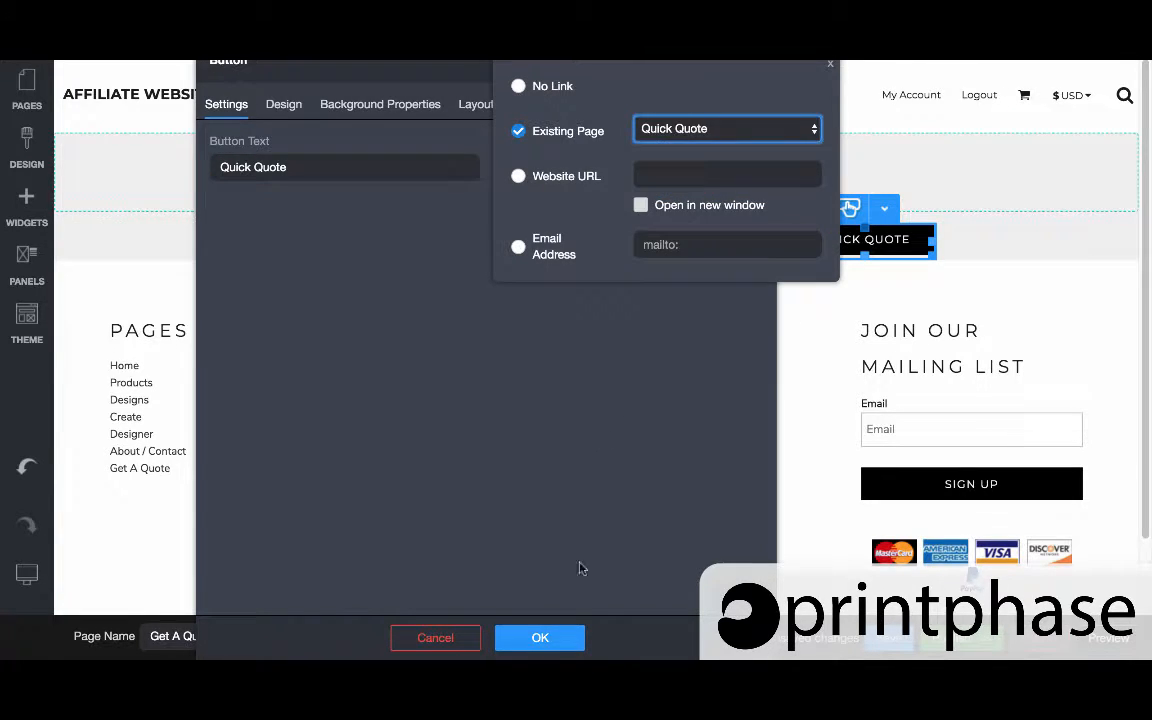
left_click(543, 648)
left_click(543, 648)
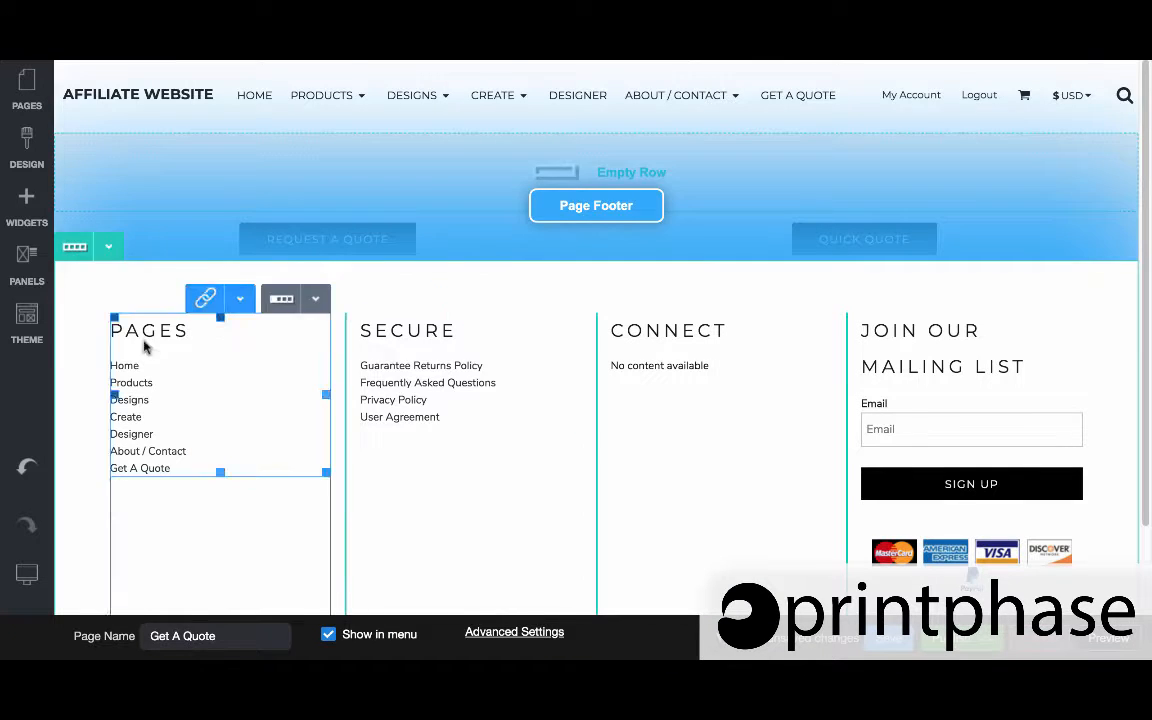
- Place a Page Title widget in the empty row above the buttons and set its alignment to Center
left_click(27, 210)
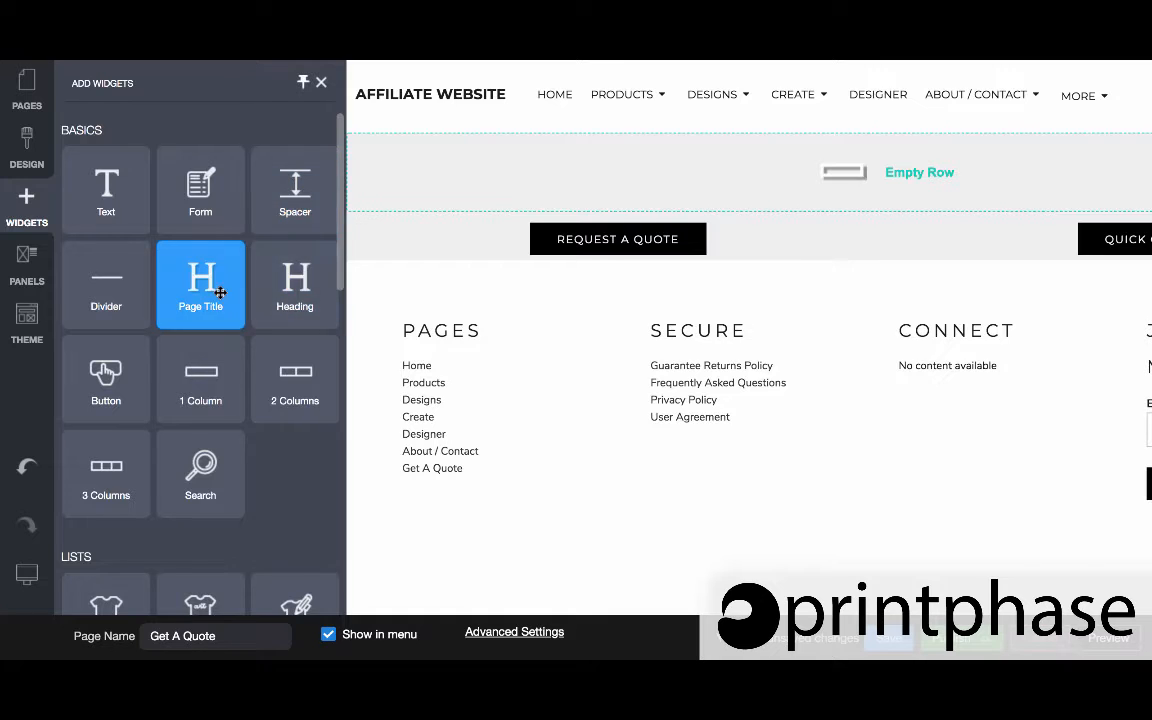
left_click_drag(218, 290, 625, 166)
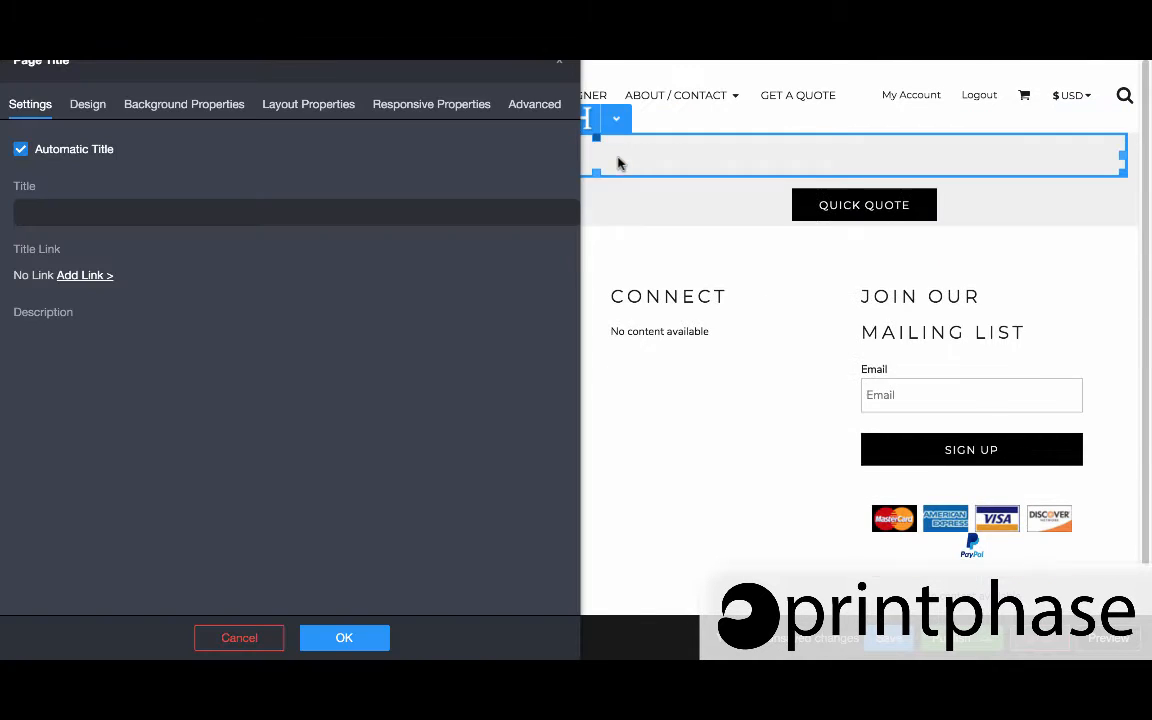
left_click(303, 104)
left_click(64, 200)
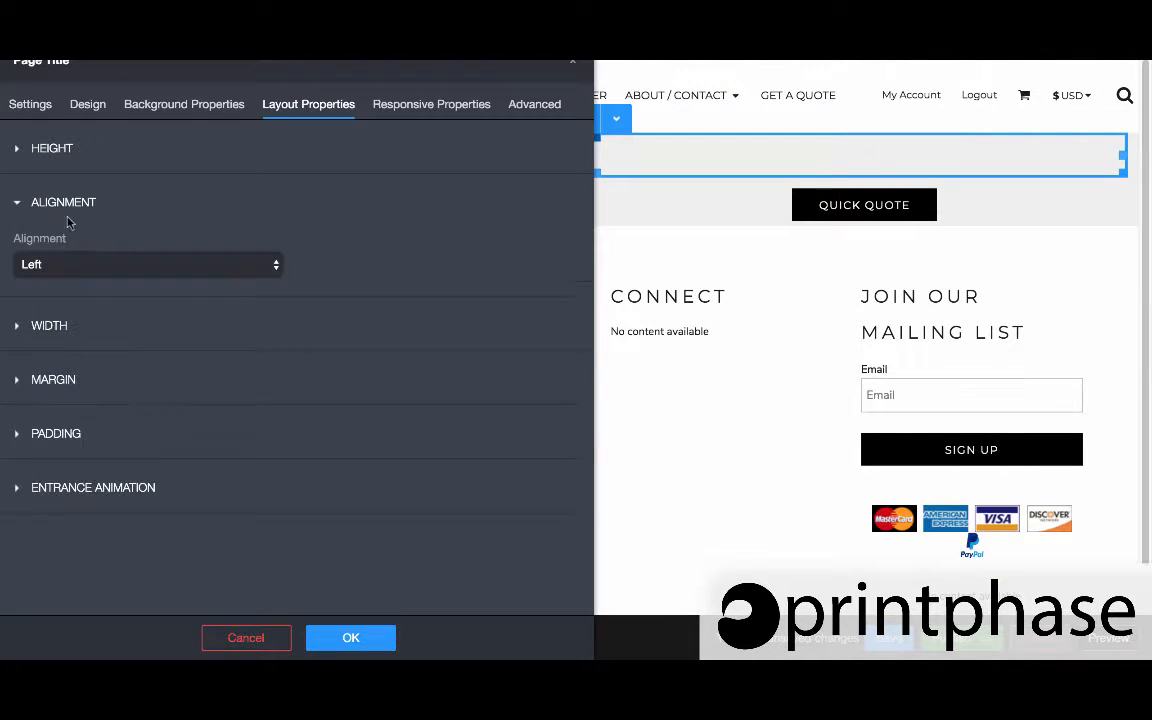
left_click(77, 264)
left_click(77, 280)
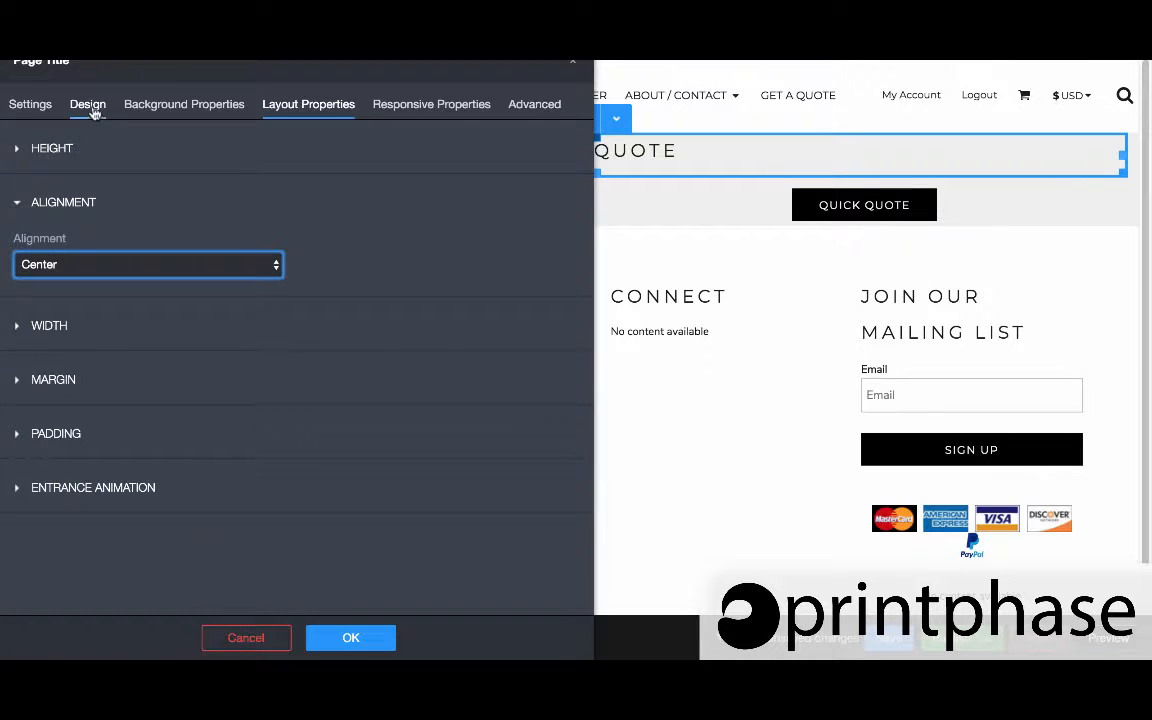
- Set the page title's font size to 26 and apply the widget settings
left_click(87, 104)
left_click_drag(85, 440, 108, 442)
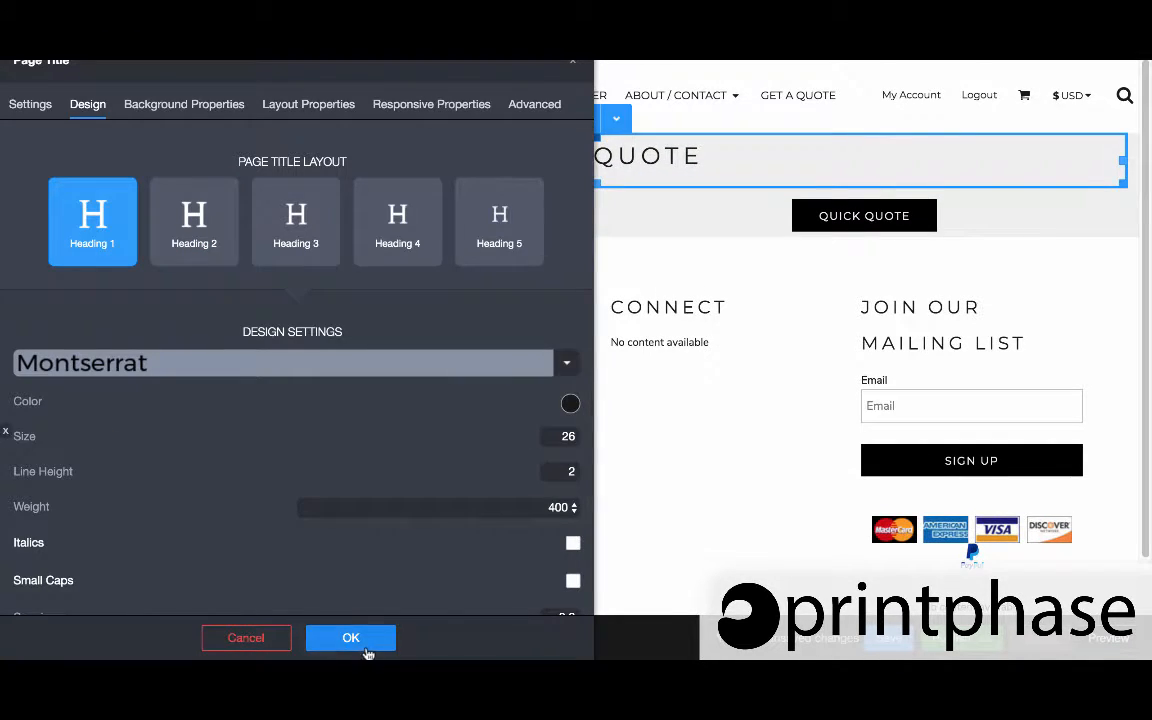
left_click(360, 640)
- Add vertical space to the content rows on the Get A Quote page and save the page
left_click_drag(98, 242, 98, 334)
left_click(890, 636)
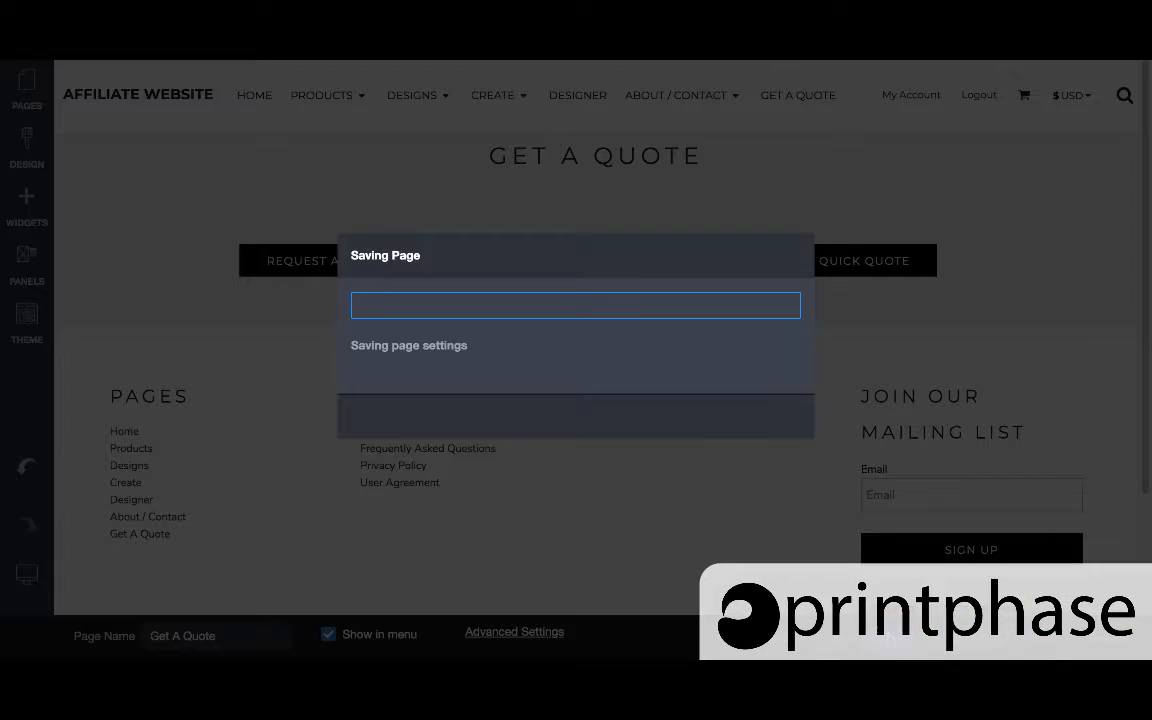
left_click(586, 415)
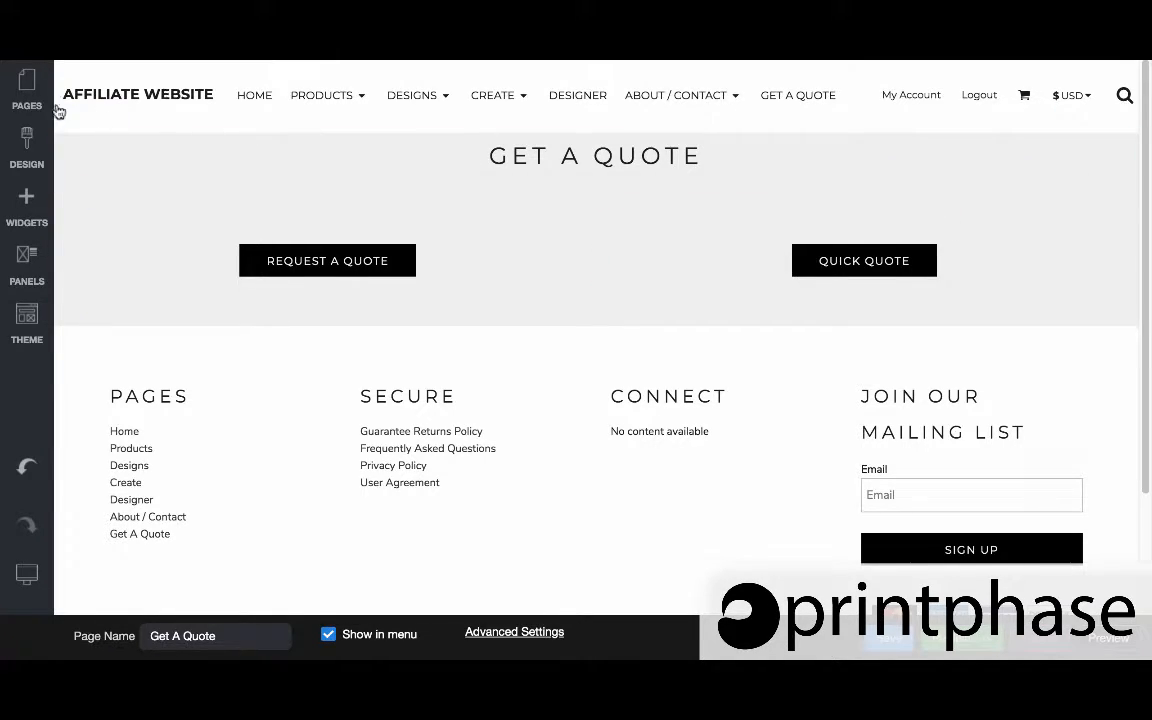
- Open the Designer page to view its layout in the editor
left_click(27, 88)
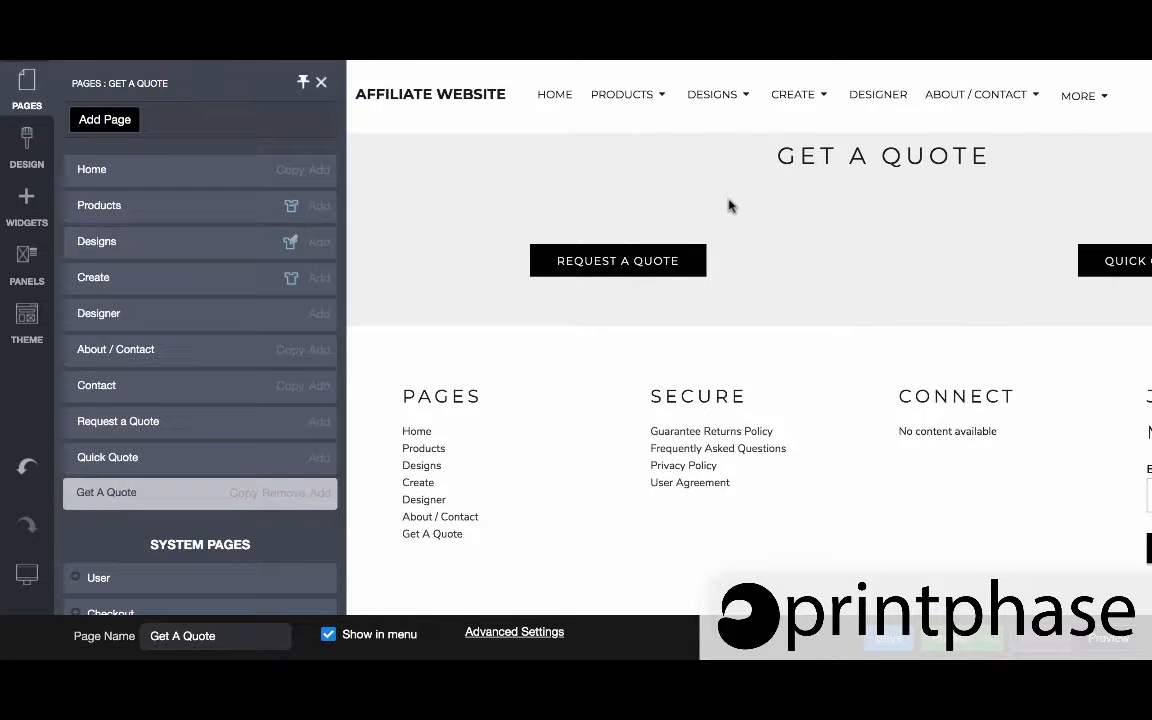
left_click(112, 316)
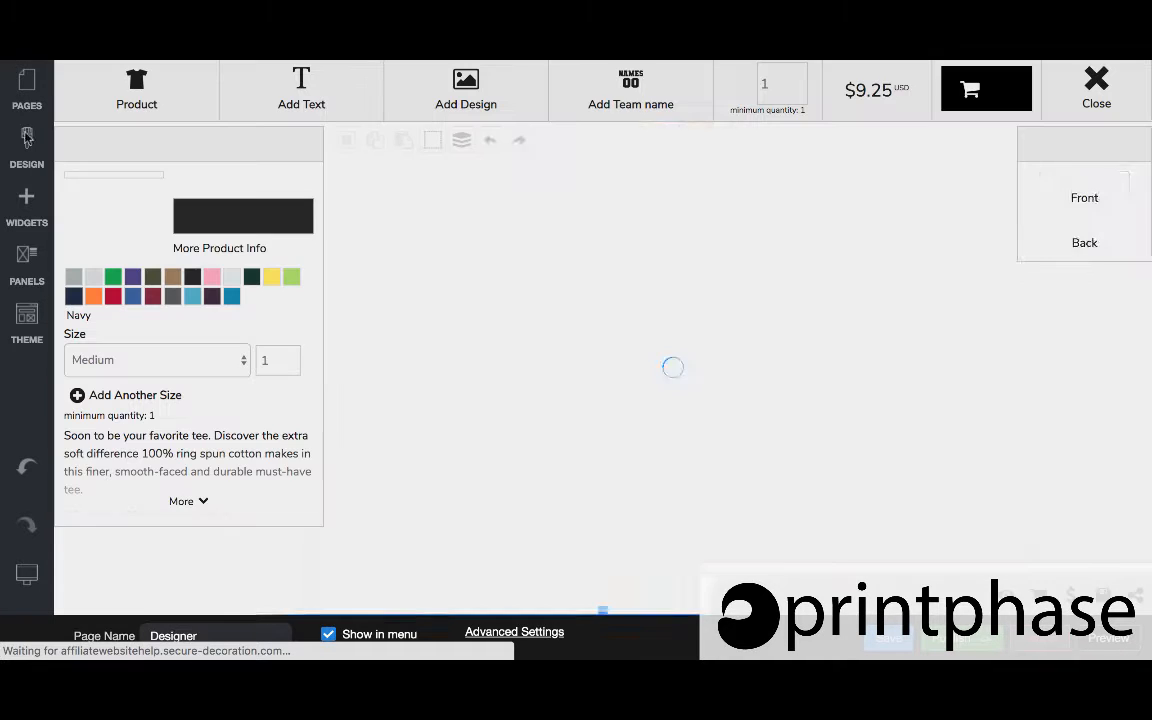
- Add a new page named "T-Shirts"
left_click(27, 92)
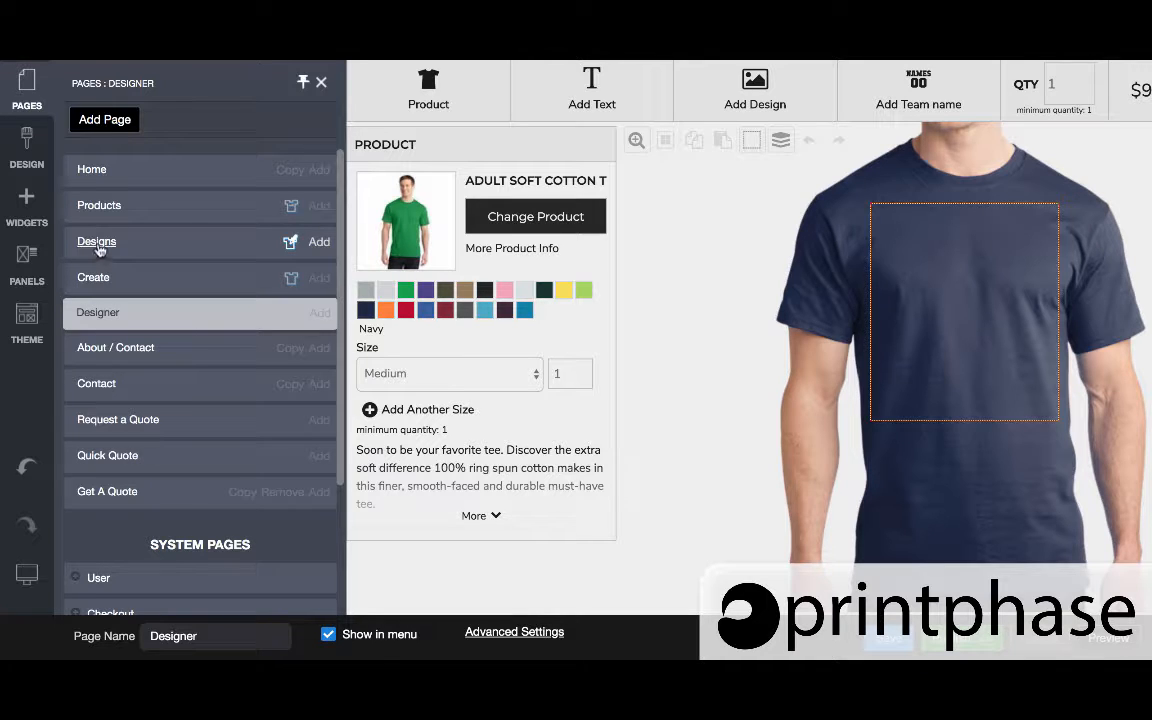
left_click(116, 125)
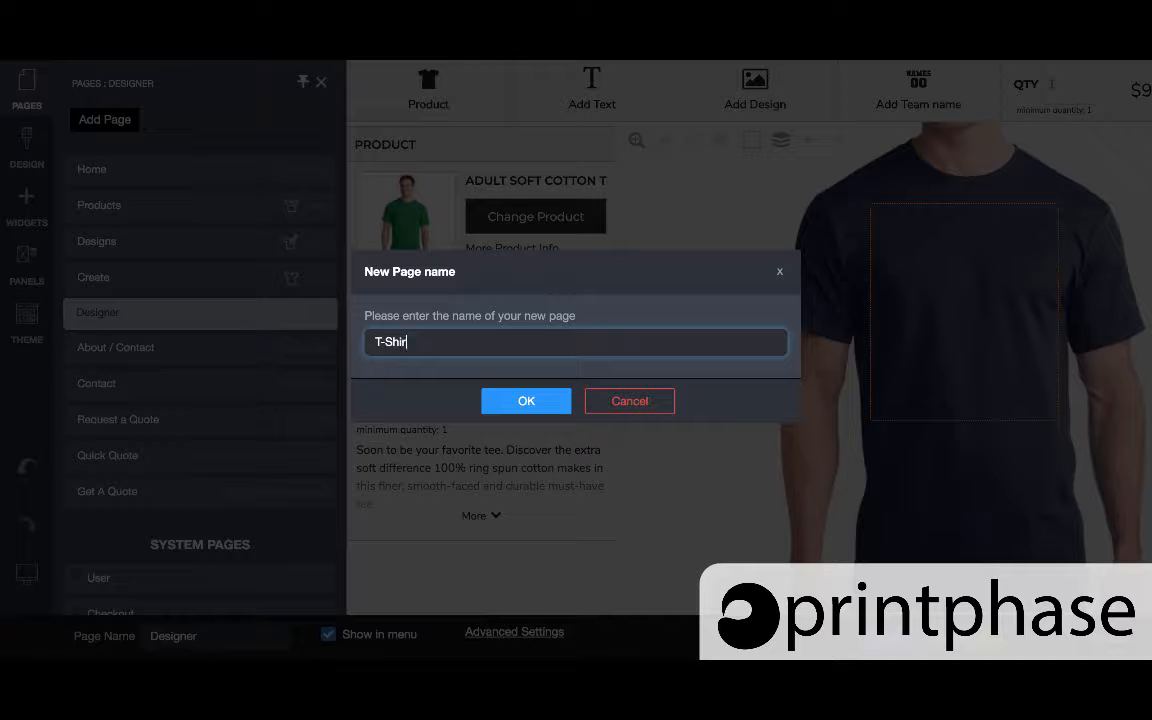
left_click(527, 400)
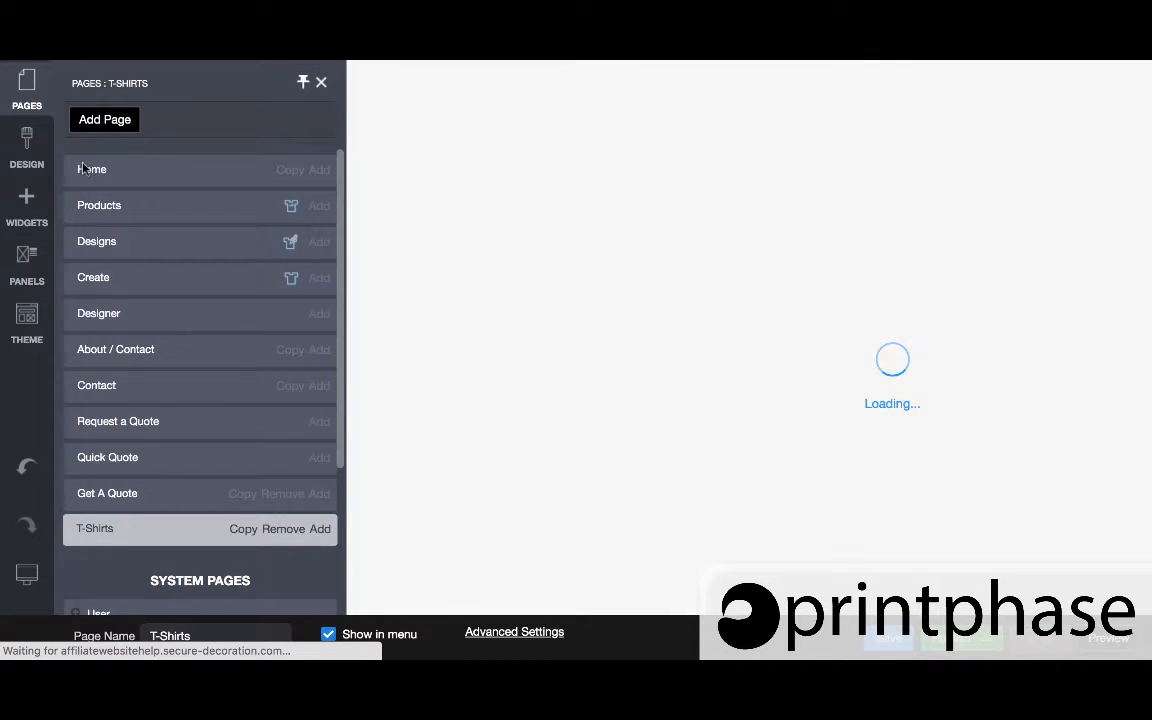
- Add a new page named "Unisex Apparel" and nest the T-Shirts page beneath it
left_click(104, 119)
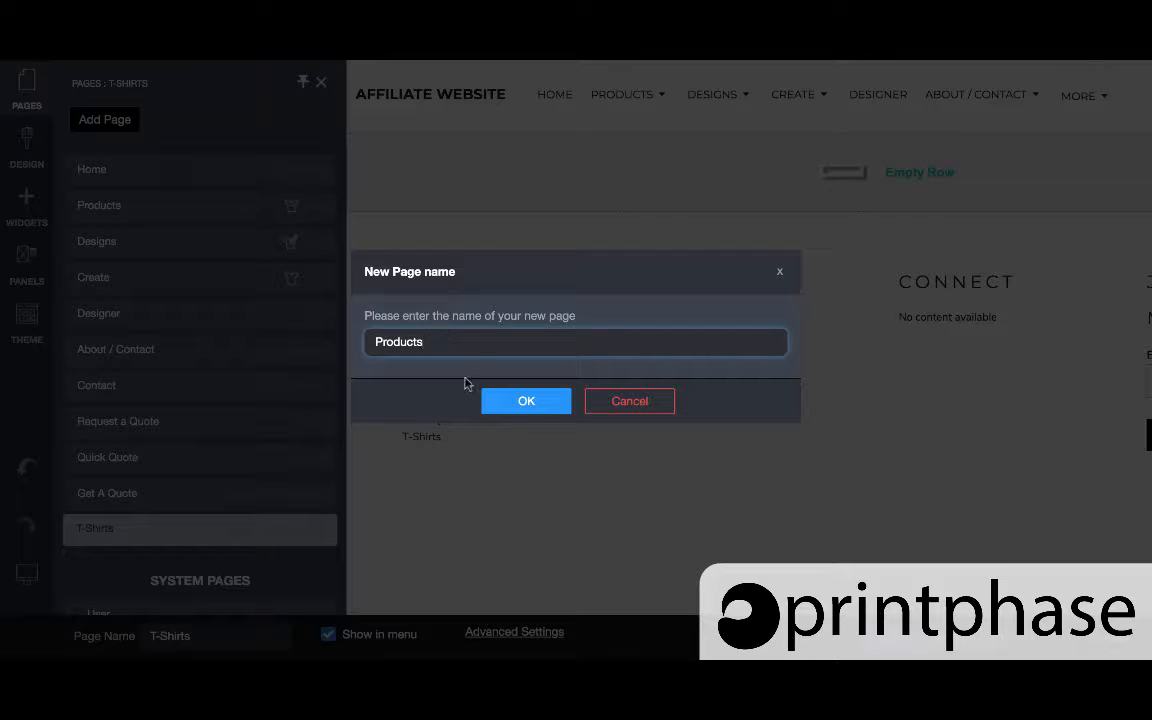
type("Products")
key("ctrl+a")
type("U")
left_click(504, 402)
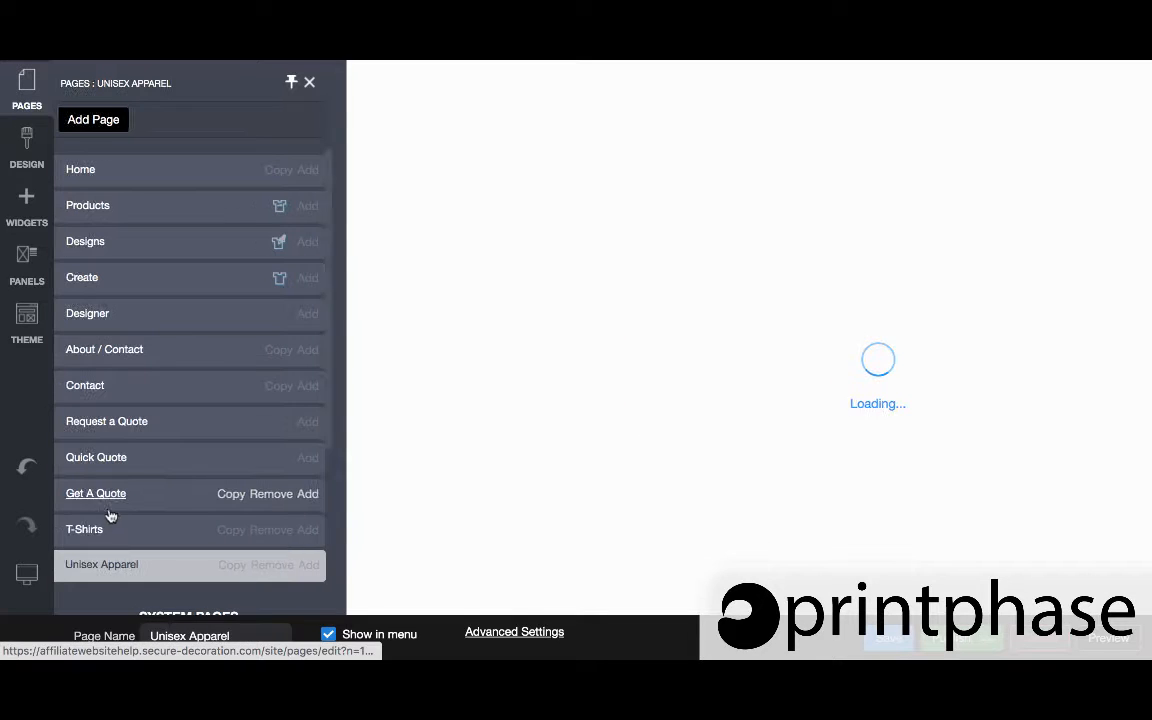
left_click_drag(98, 537, 107, 568)
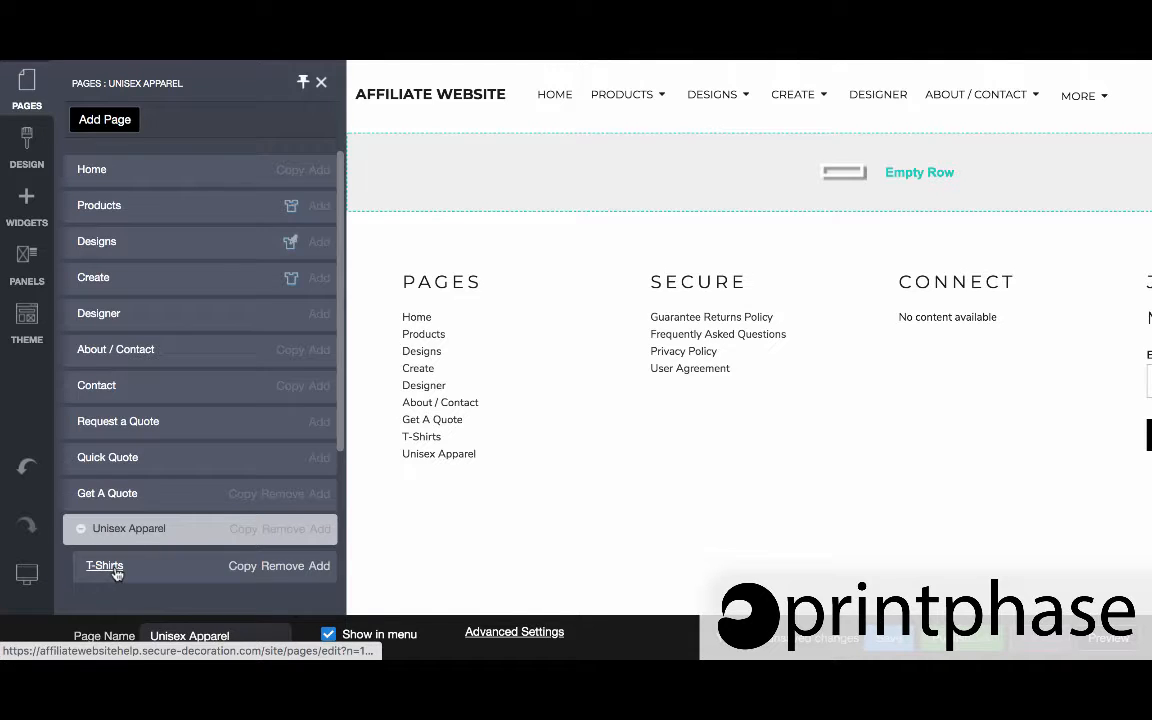
- Open the T-Shirts page for editing and add a Page Title widget to its empty row
left_click(105, 566)
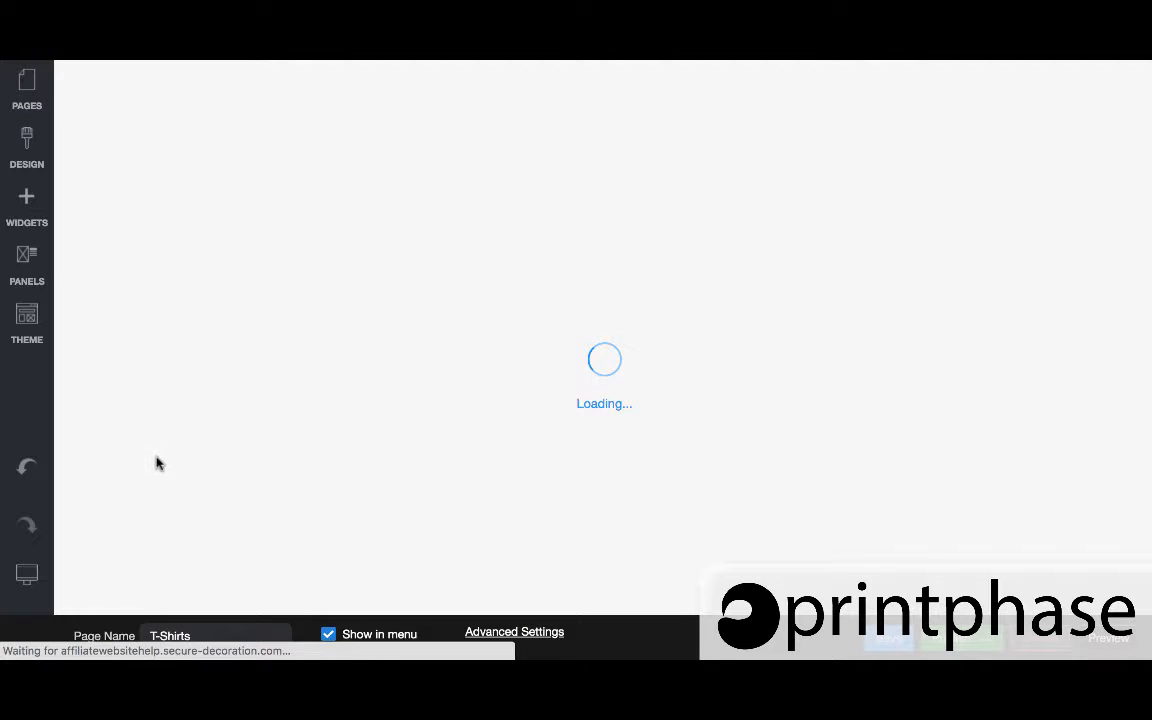
left_click(27, 205)
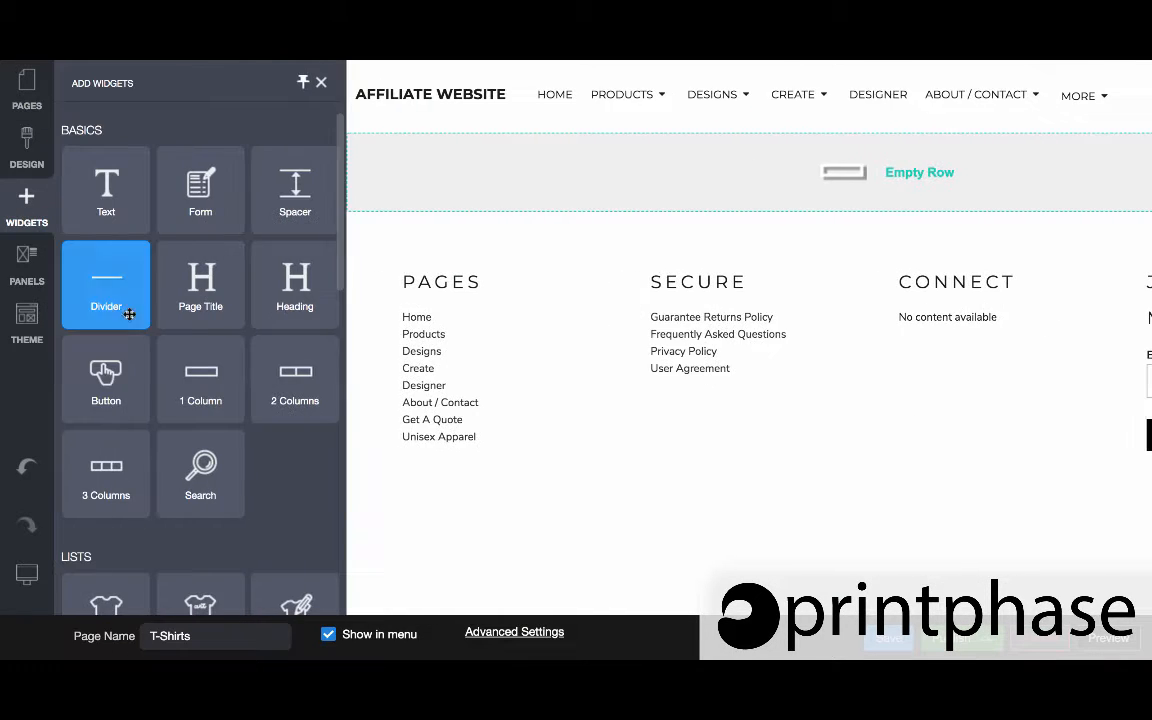
left_click_drag(192, 286, 398, 185)
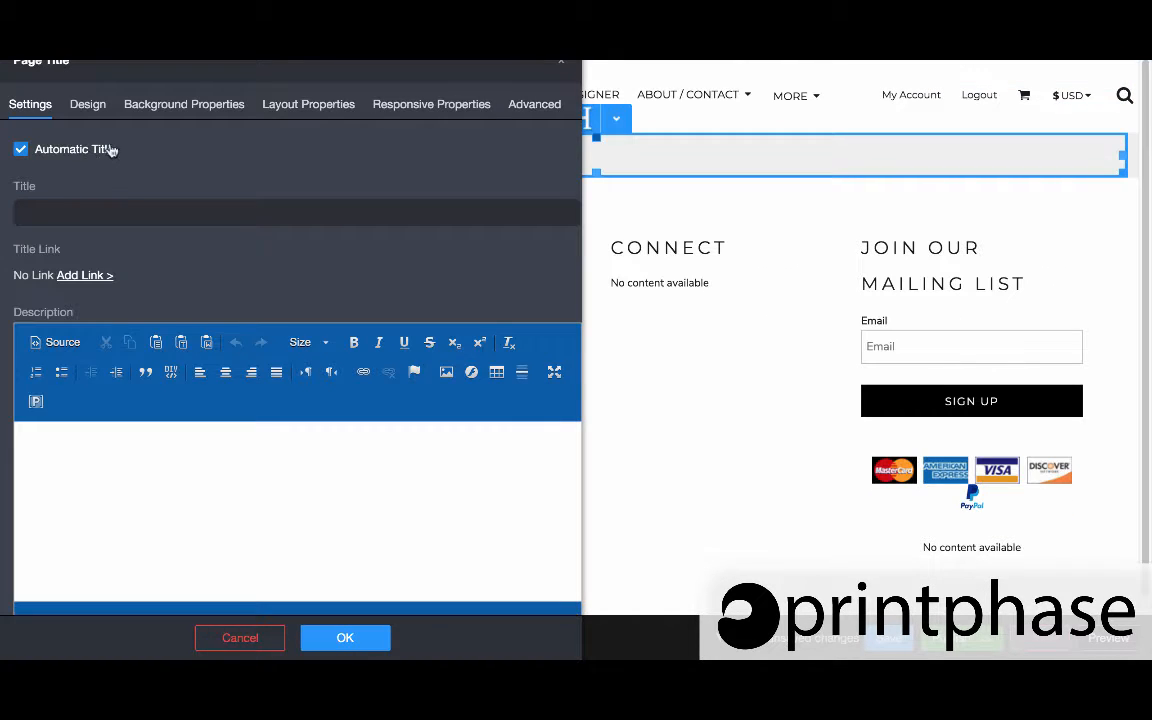
- Set the page title's alignment to Center and its font size to 30, and apply the settings
left_click(305, 104)
left_click(62, 202)
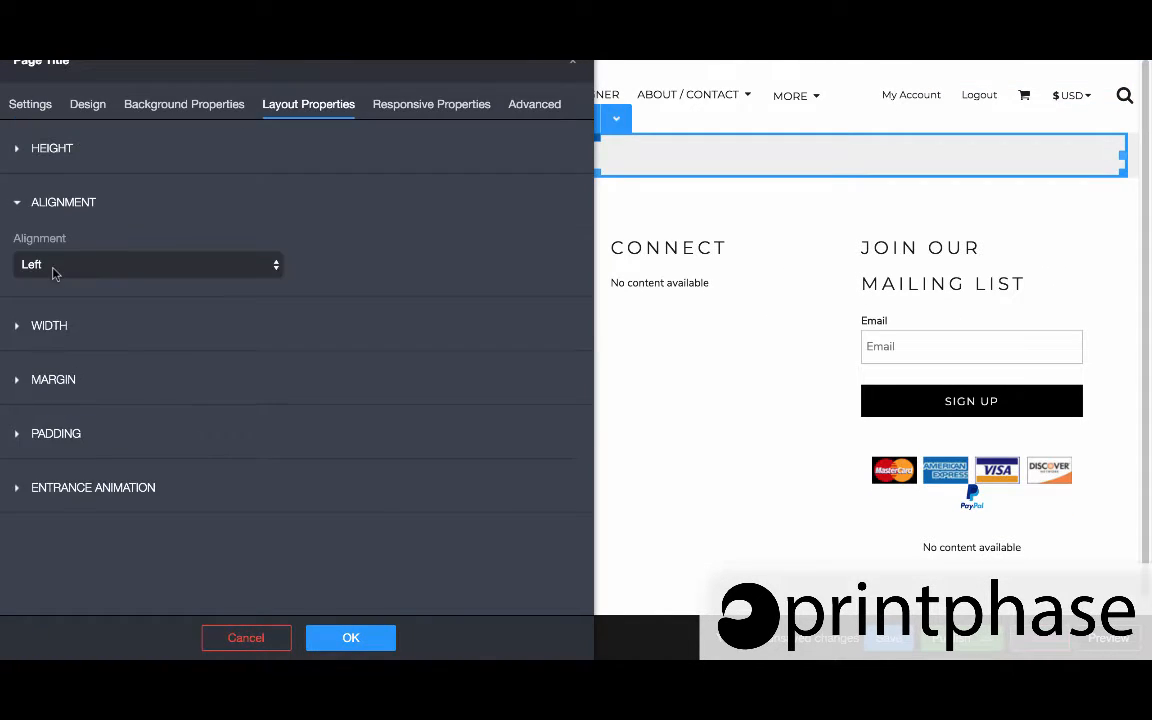
left_click(52, 265)
left_click(45, 280)
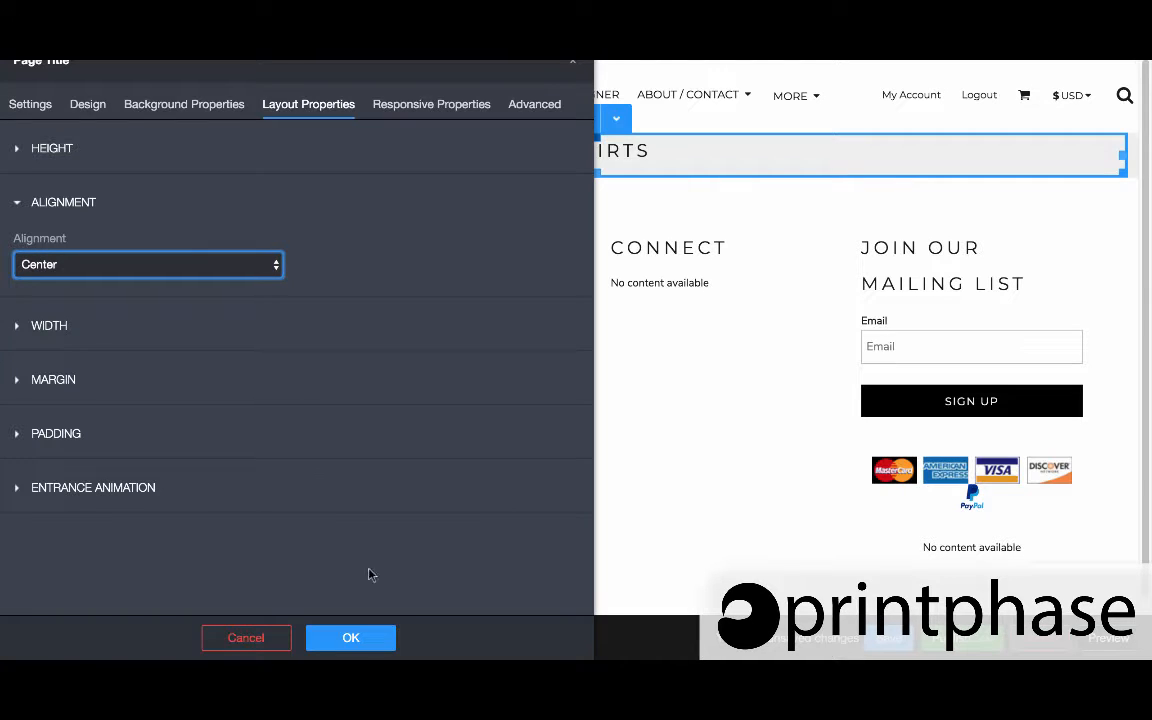
left_click(88, 106)
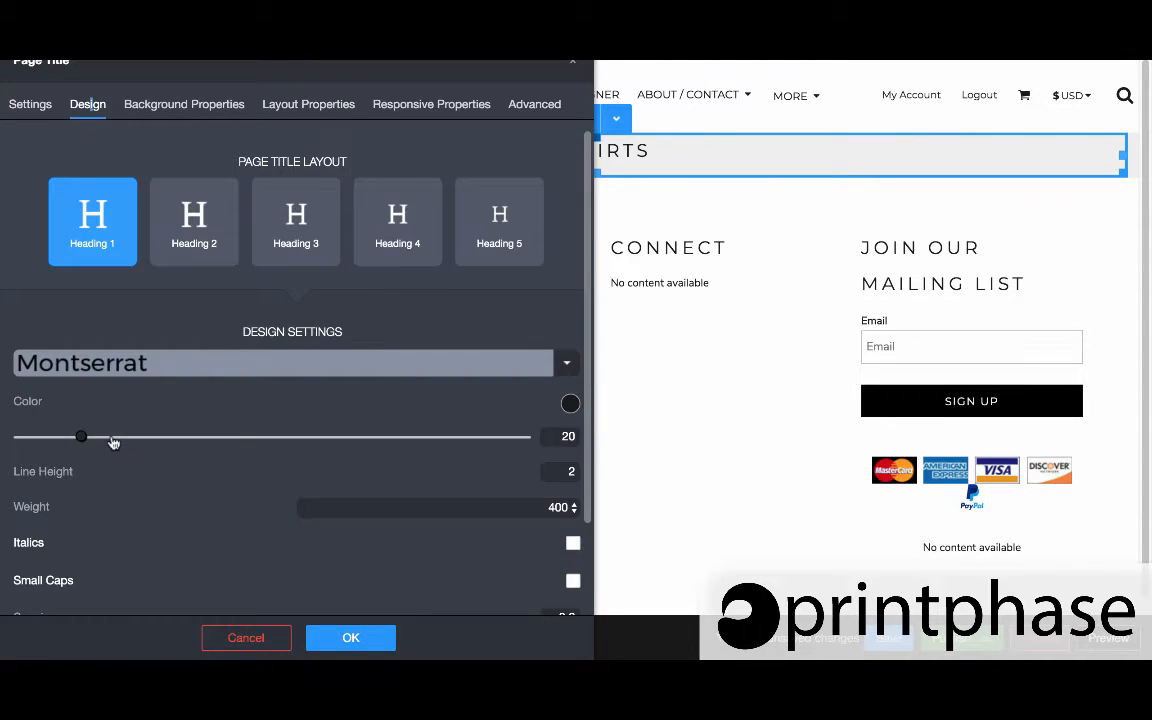
left_click_drag(113, 443, 127, 437)
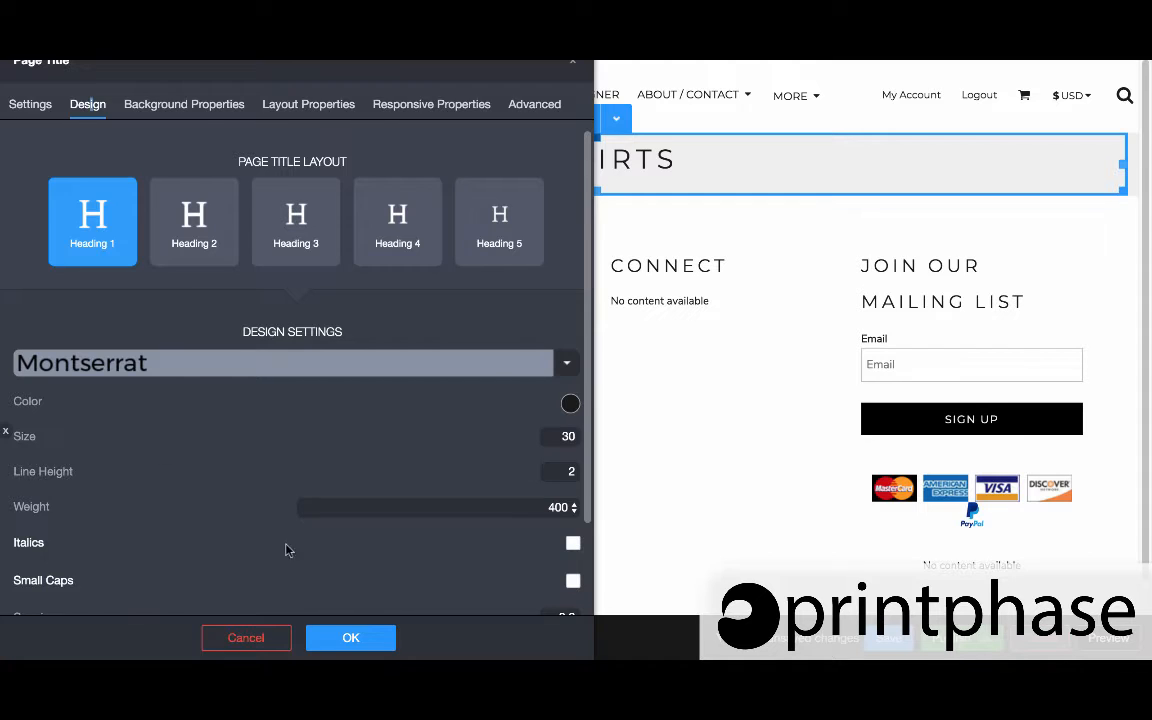
left_click(360, 640)
- Add a Blank Product Listing below the T-Shirts title and assign it the adult T-shirts category under Customizable Products > Apparel Printing
left_click(27, 203)
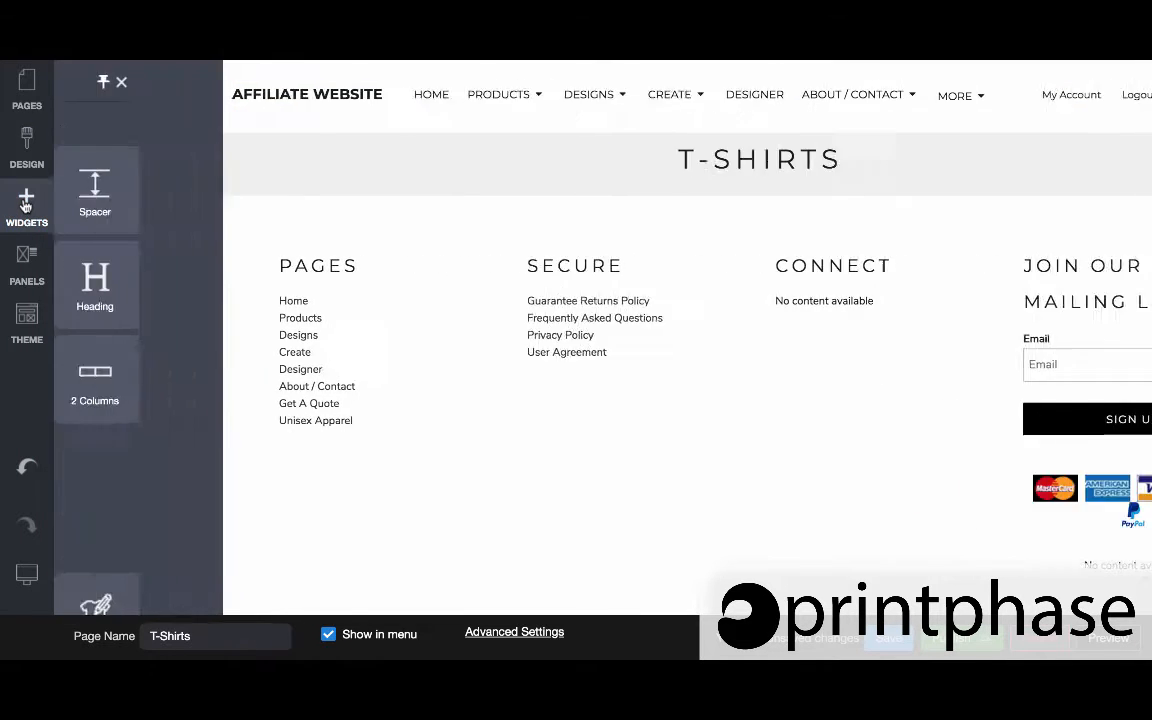
left_click_drag(341, 185, 340, 308)
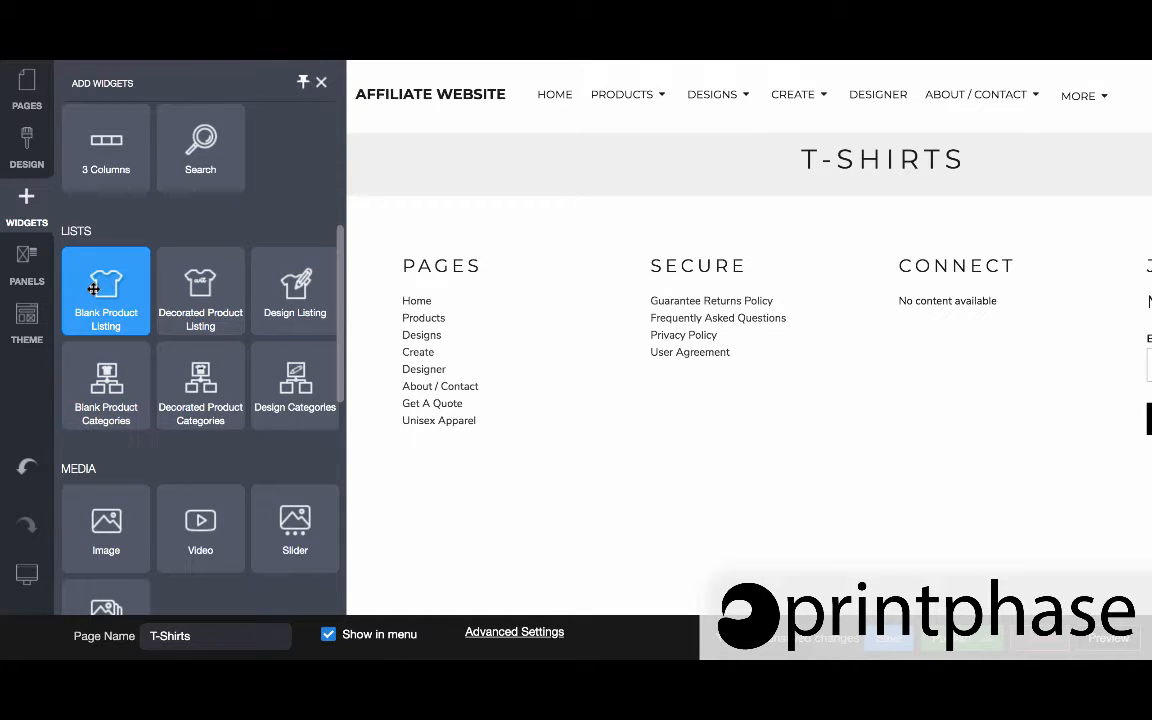
left_click_drag(100, 294, 554, 174)
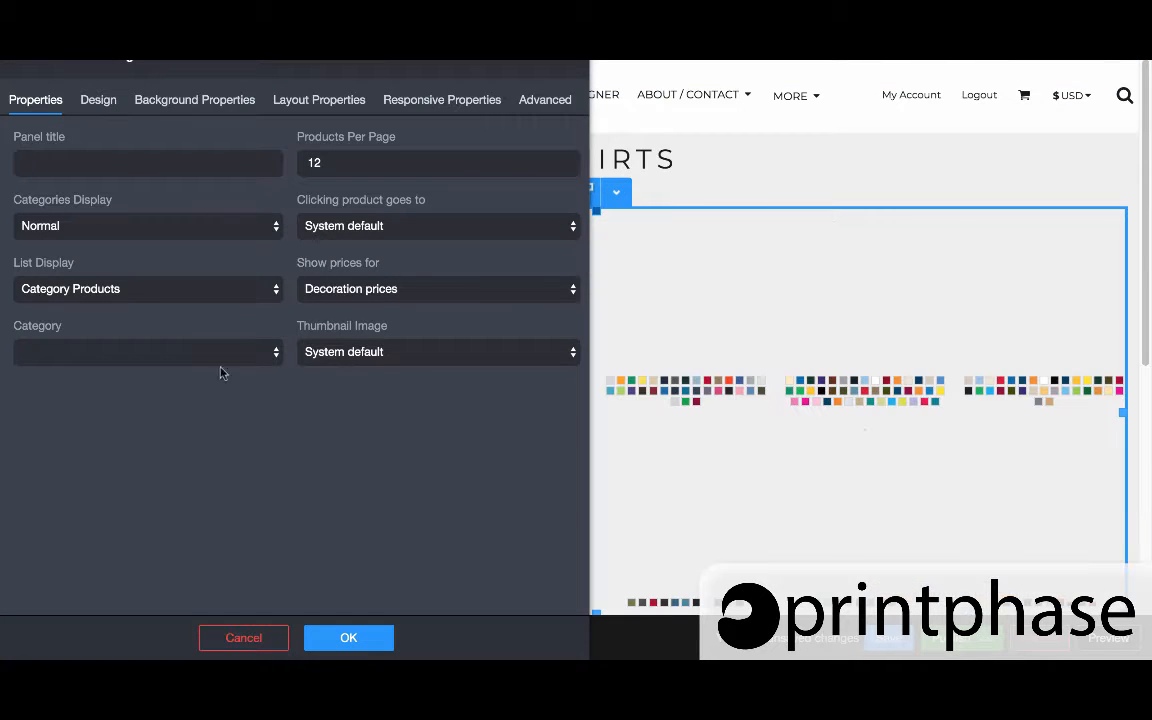
left_click(211, 350)
left_click(48, 383)
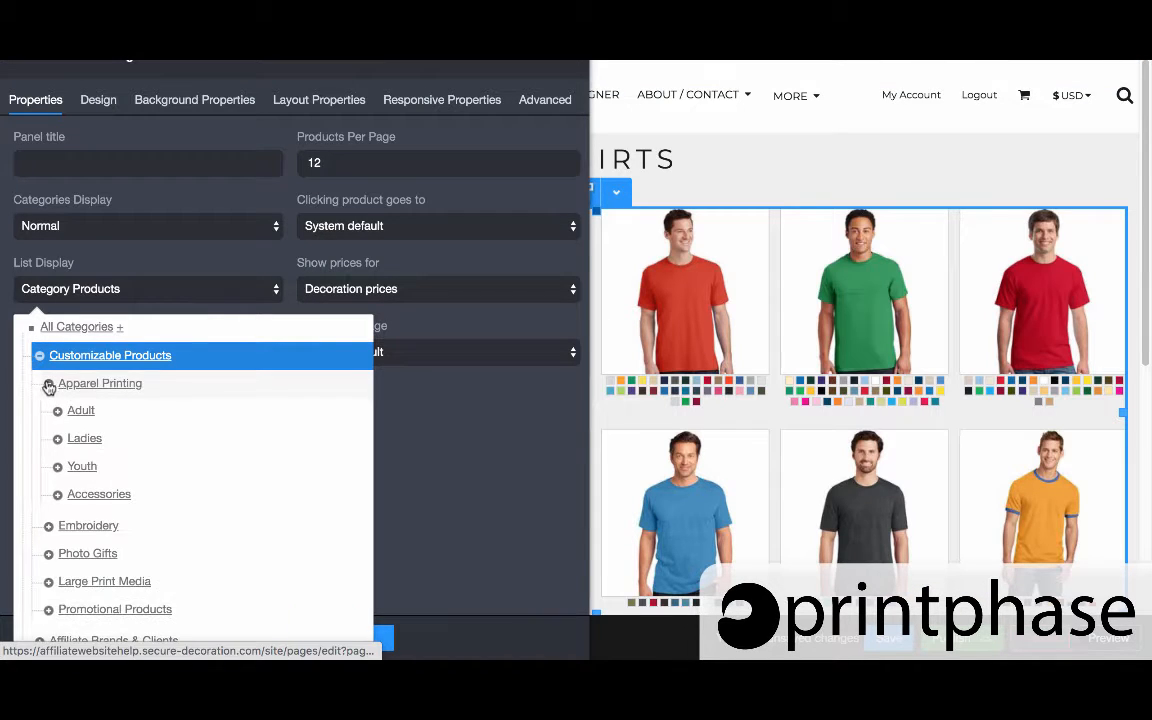
left_click(59, 411)
left_click(88, 440)
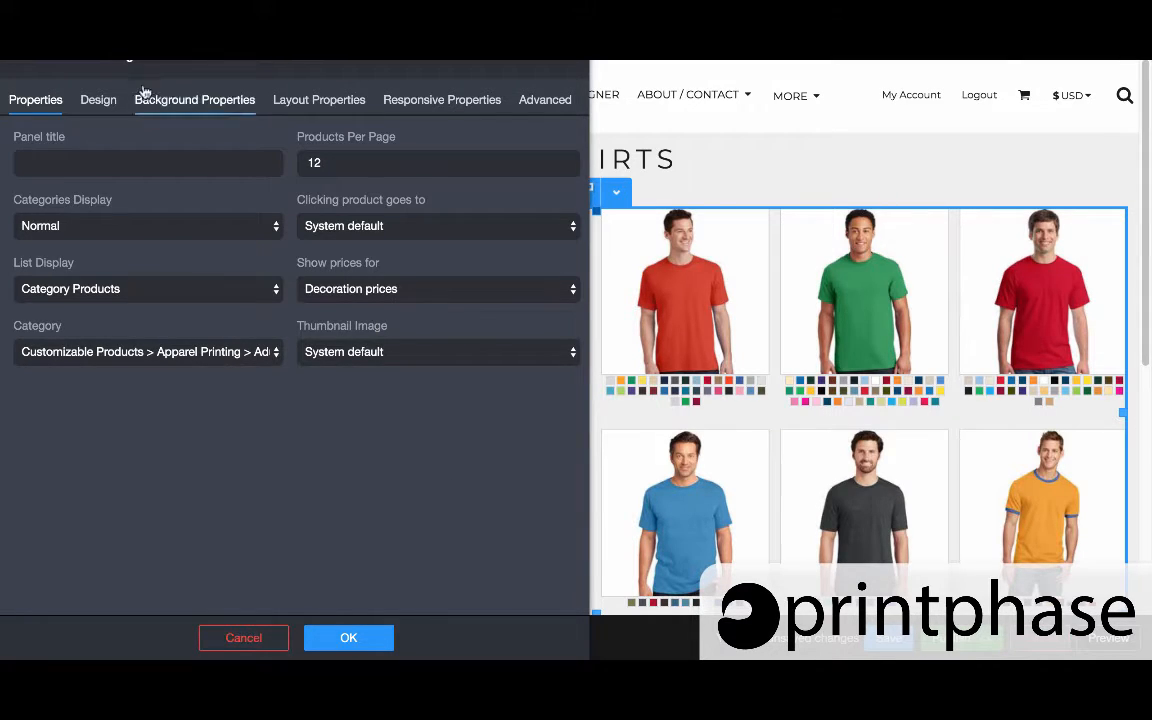
- Configure the product listing design to show product names above and product prices below the images
left_click(98, 99)
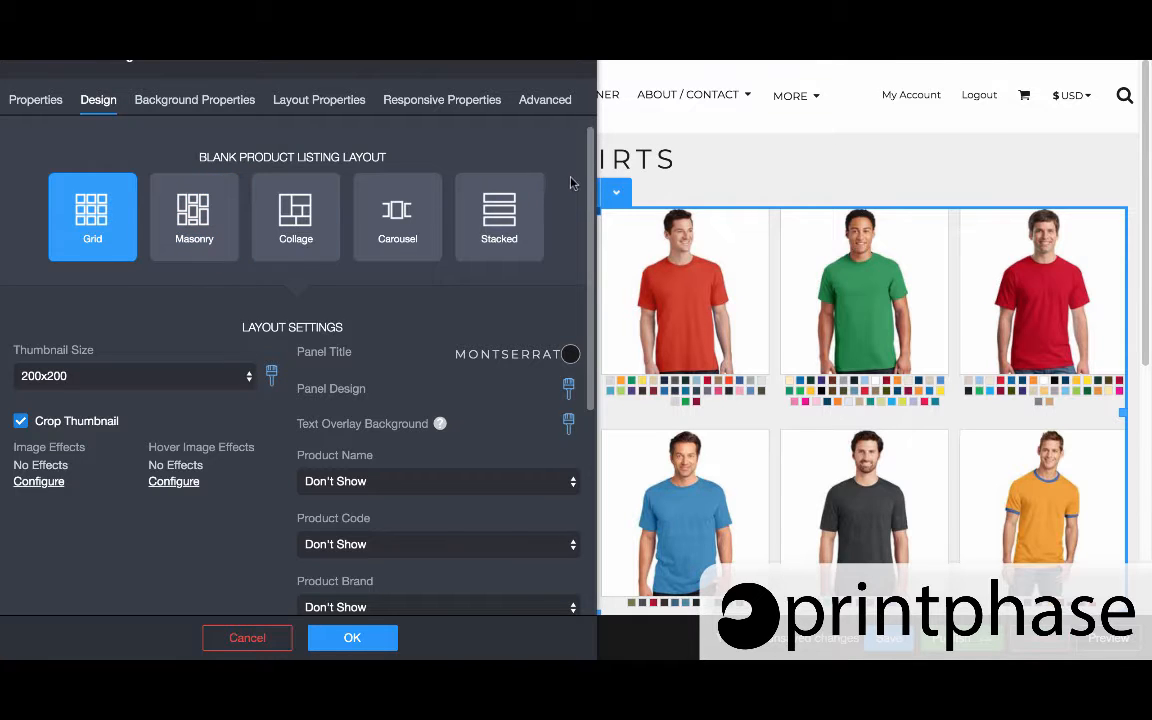
scroll(592, 228, "down", 2)
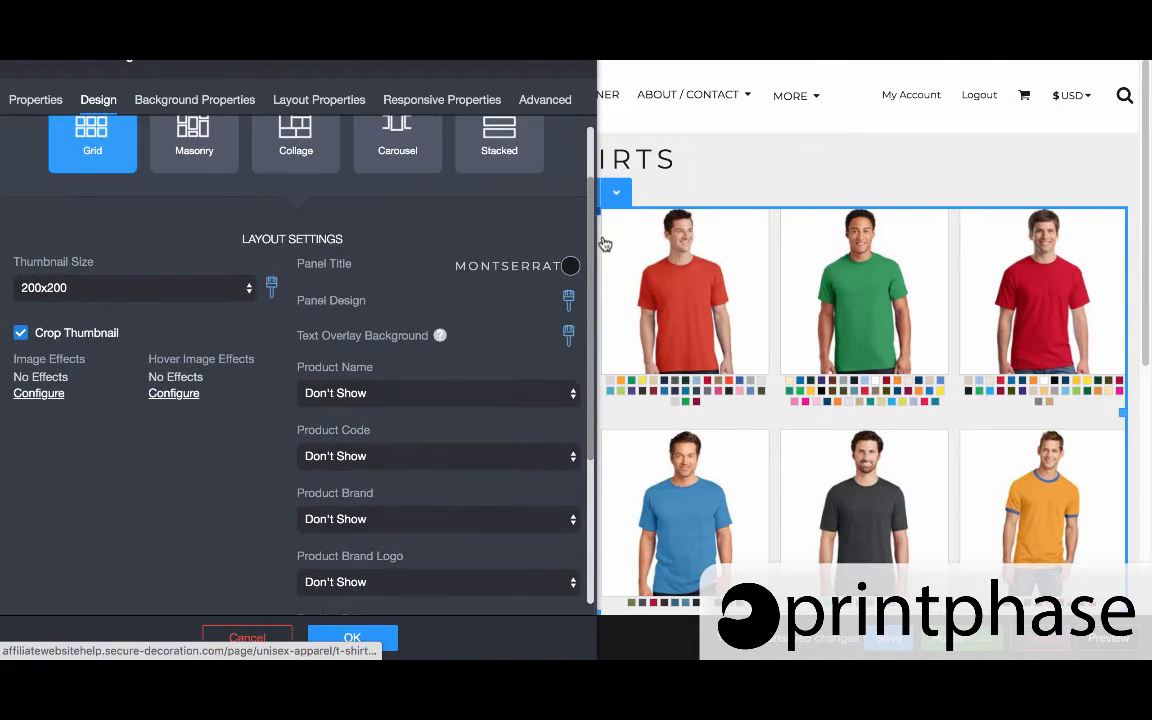
scroll(311, 267, "down", 5)
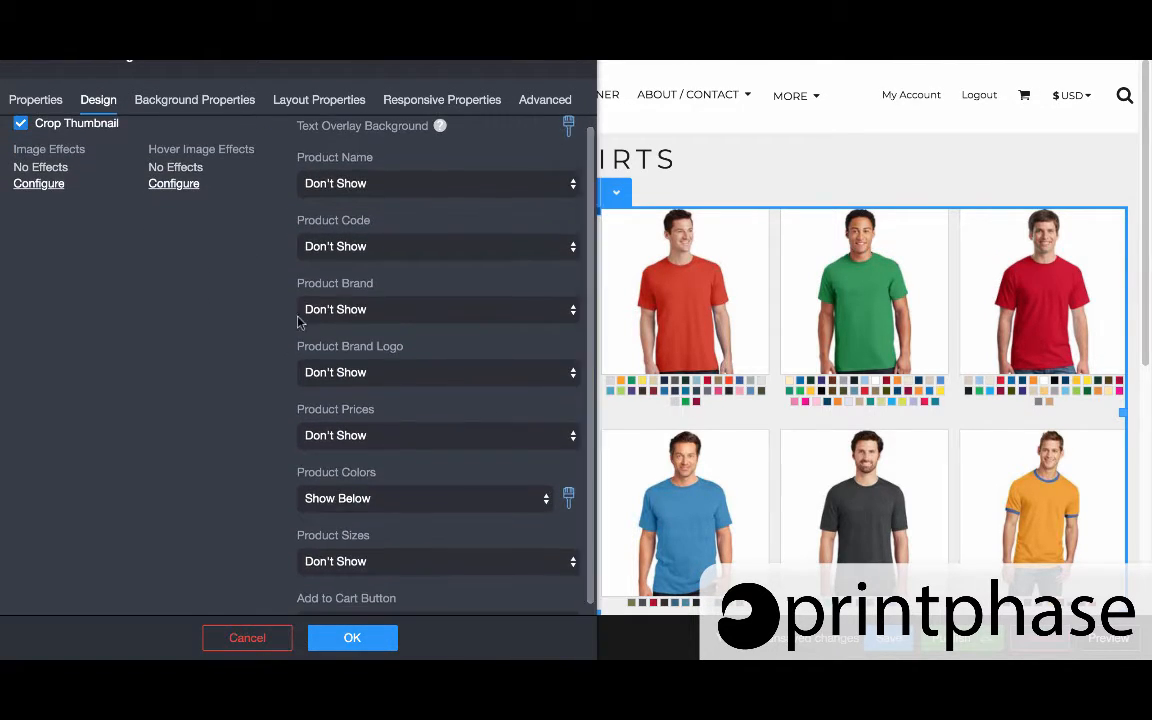
left_click(429, 186)
left_click(406, 234)
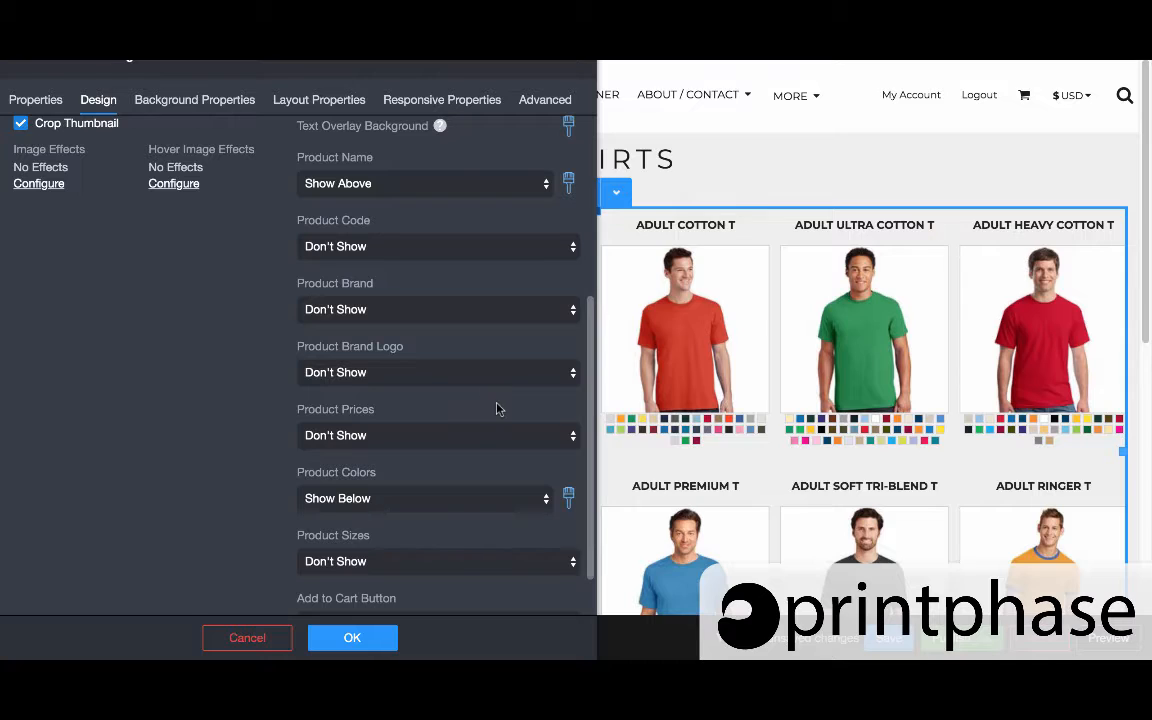
left_click(489, 437)
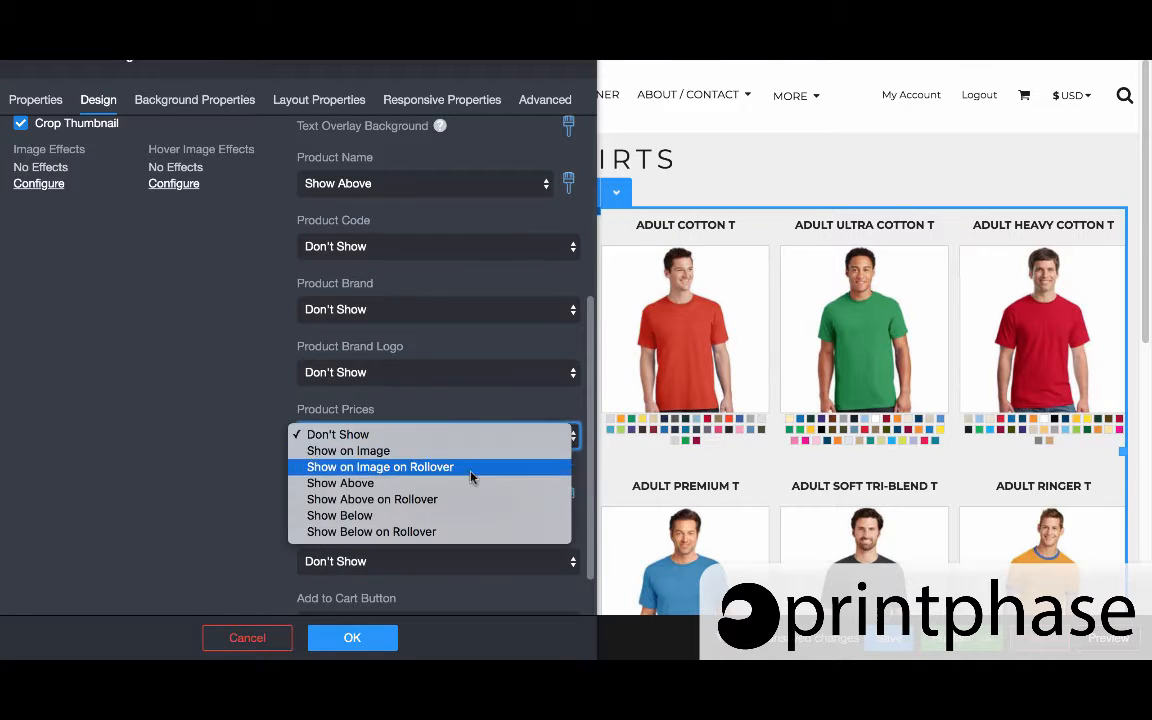
left_click(463, 524)
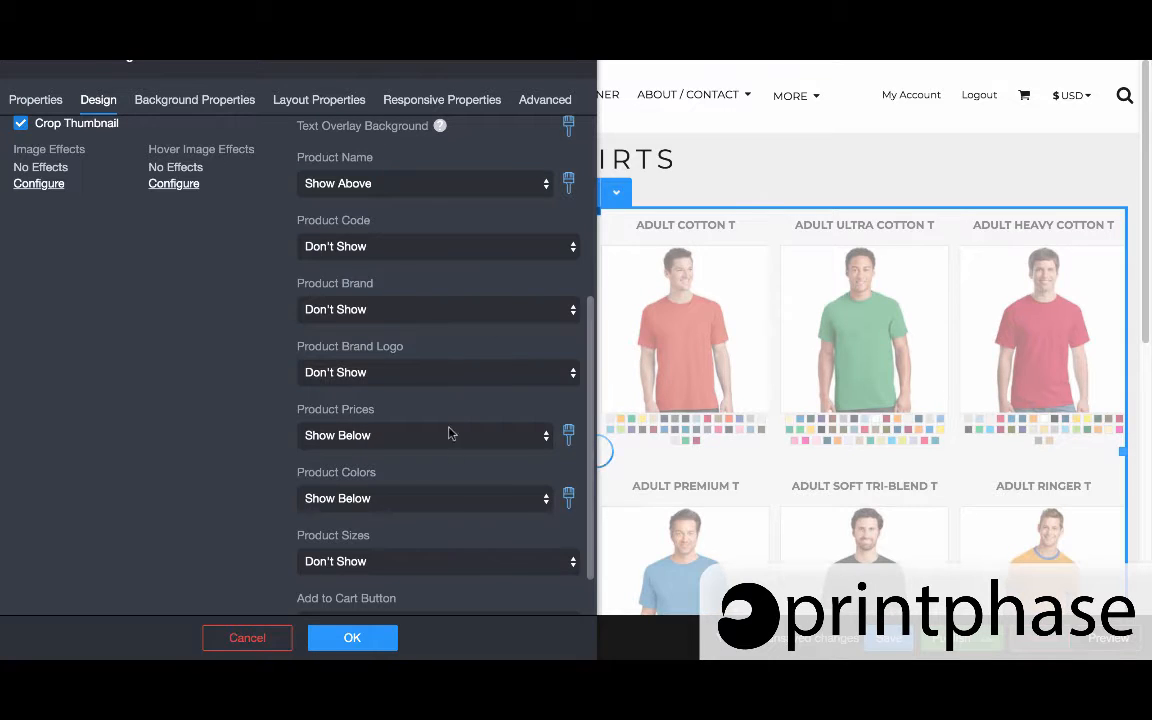
- Set the product listing's spacing to Large and apply the listing settings
left_click(329, 99)
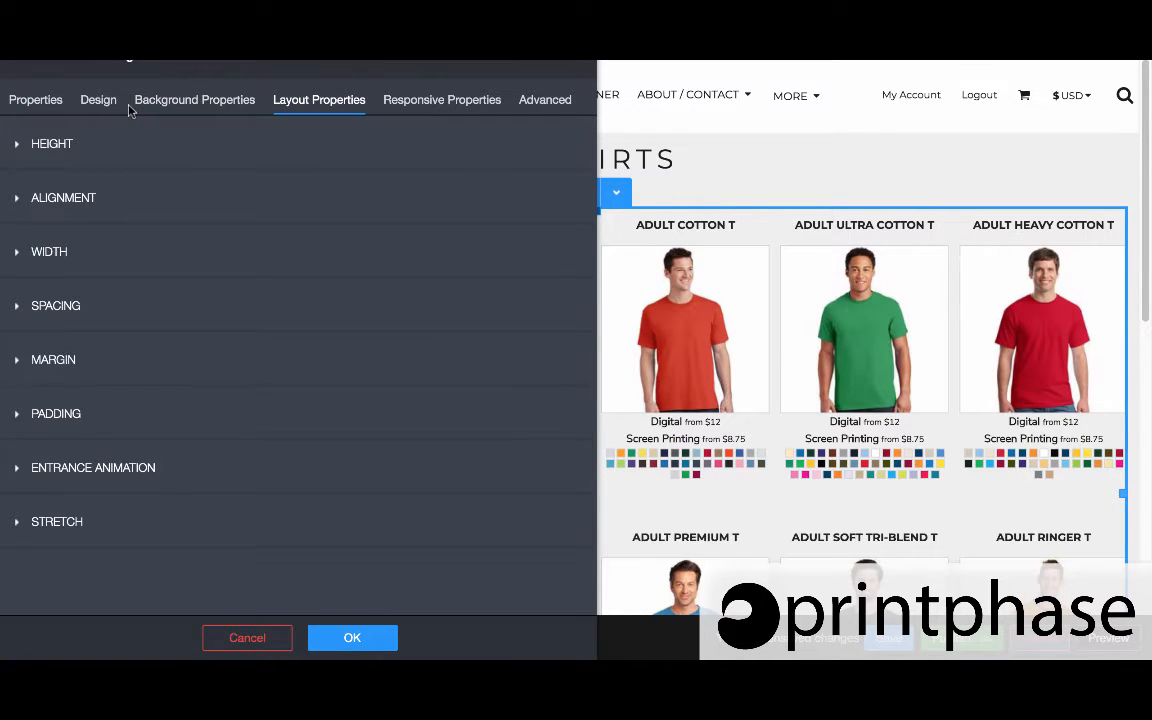
left_click(82, 200)
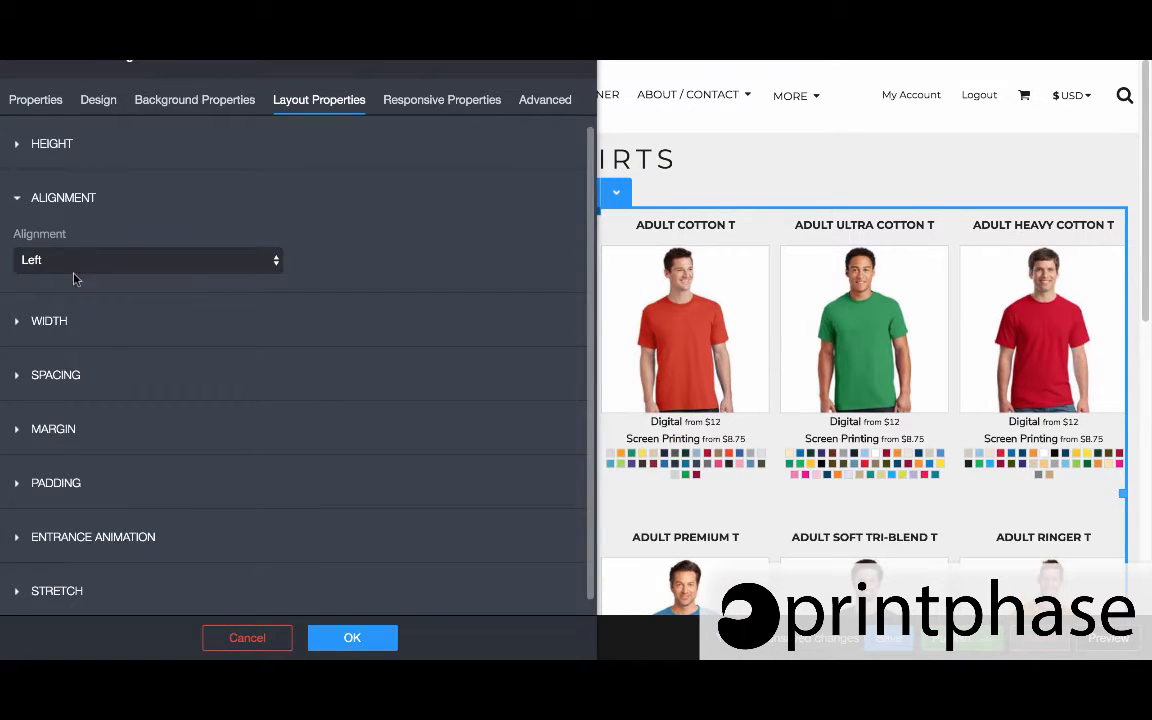
left_click(72, 378)
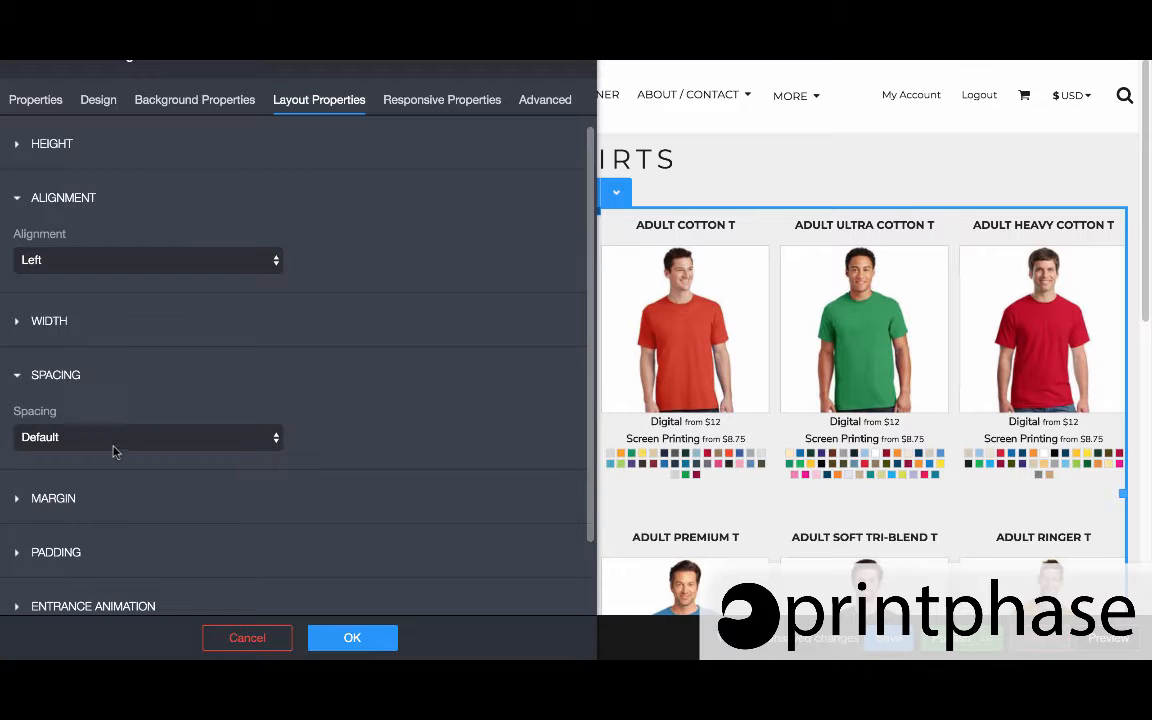
left_click(113, 437)
left_click(140, 499)
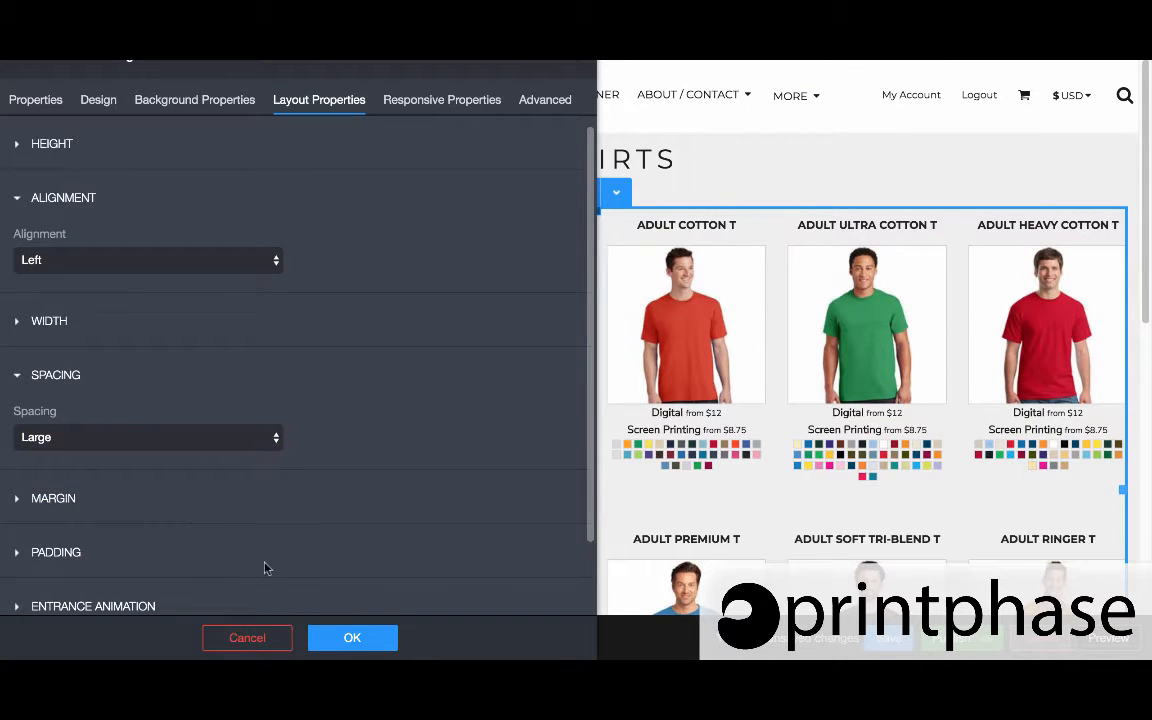
left_click(322, 640)
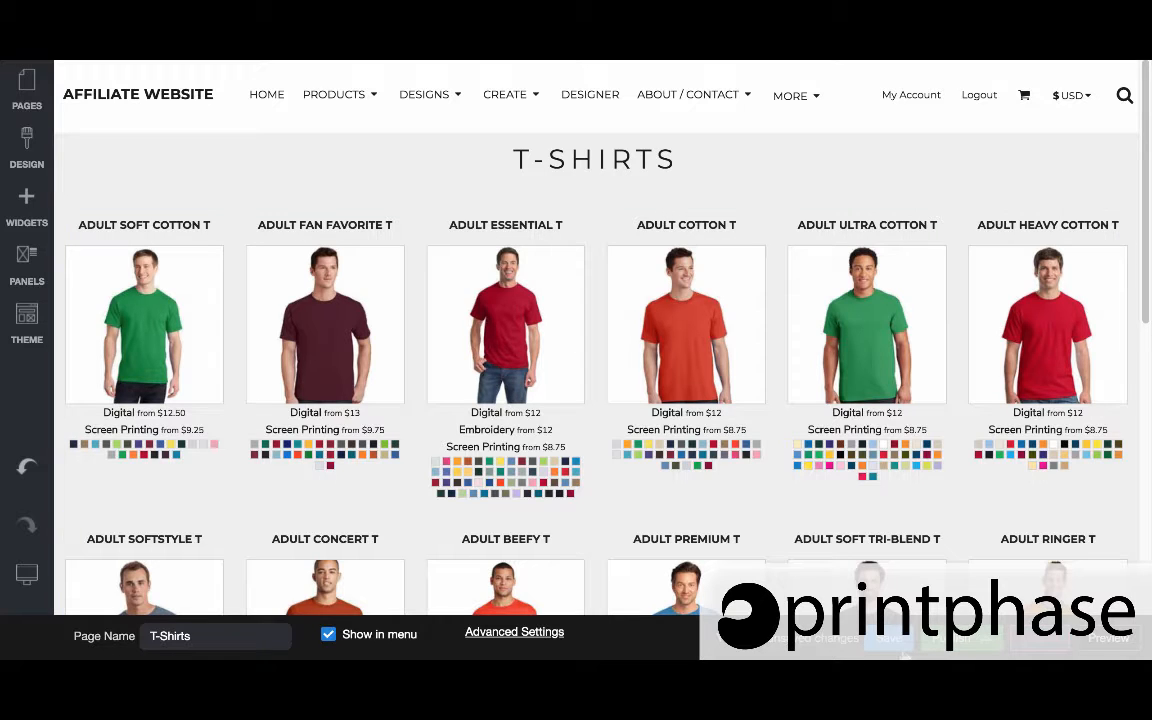
- Save the T-Shirts page
left_click(903, 647)
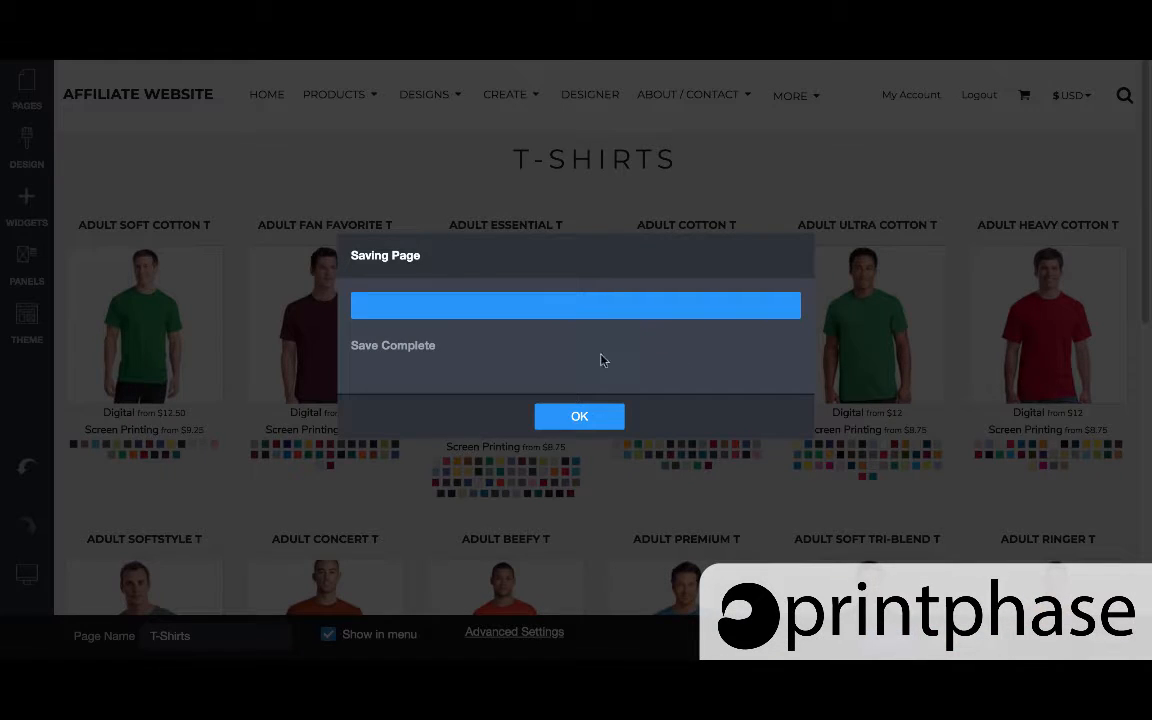
left_click(581, 416)
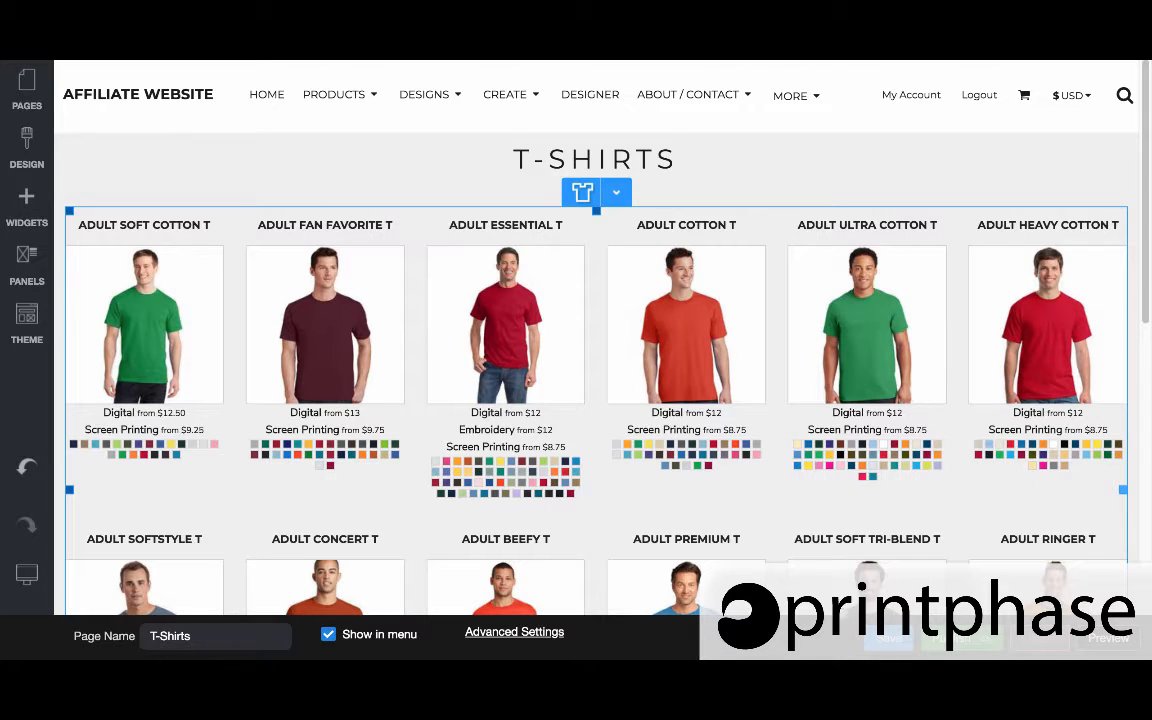
left_click(890, 650)
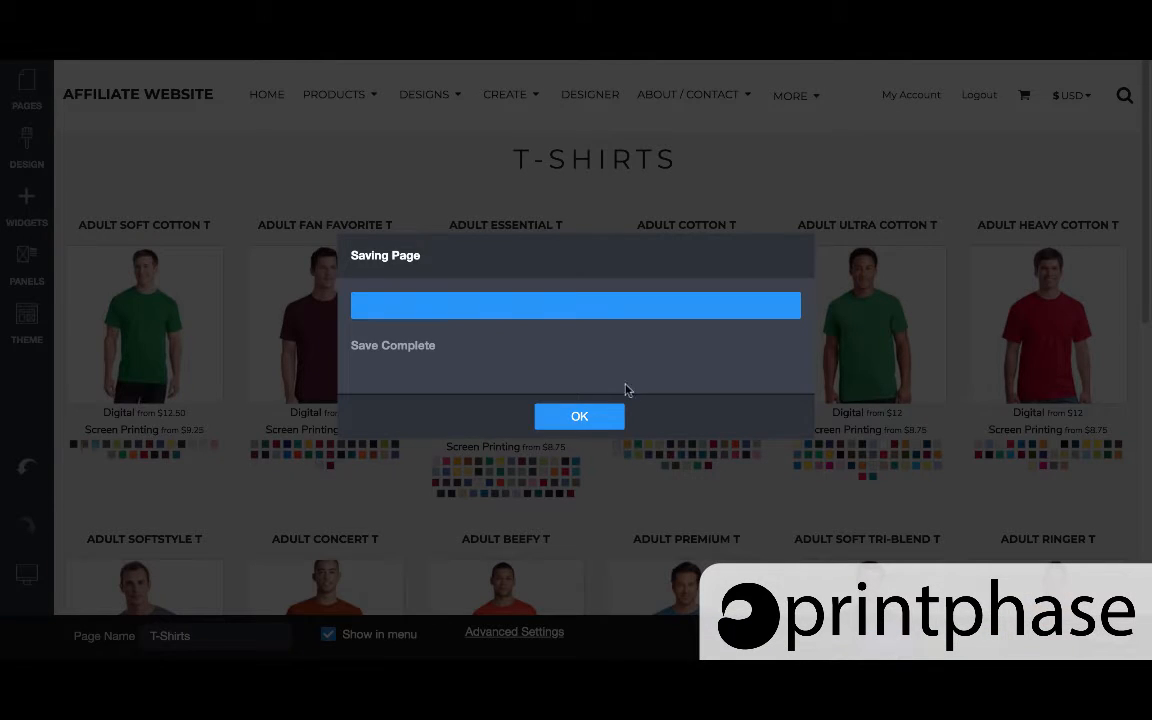
left_click(601, 421)
- Copy the T-Shirts page as a new page named "Sweatshirts"
left_click(27, 90)
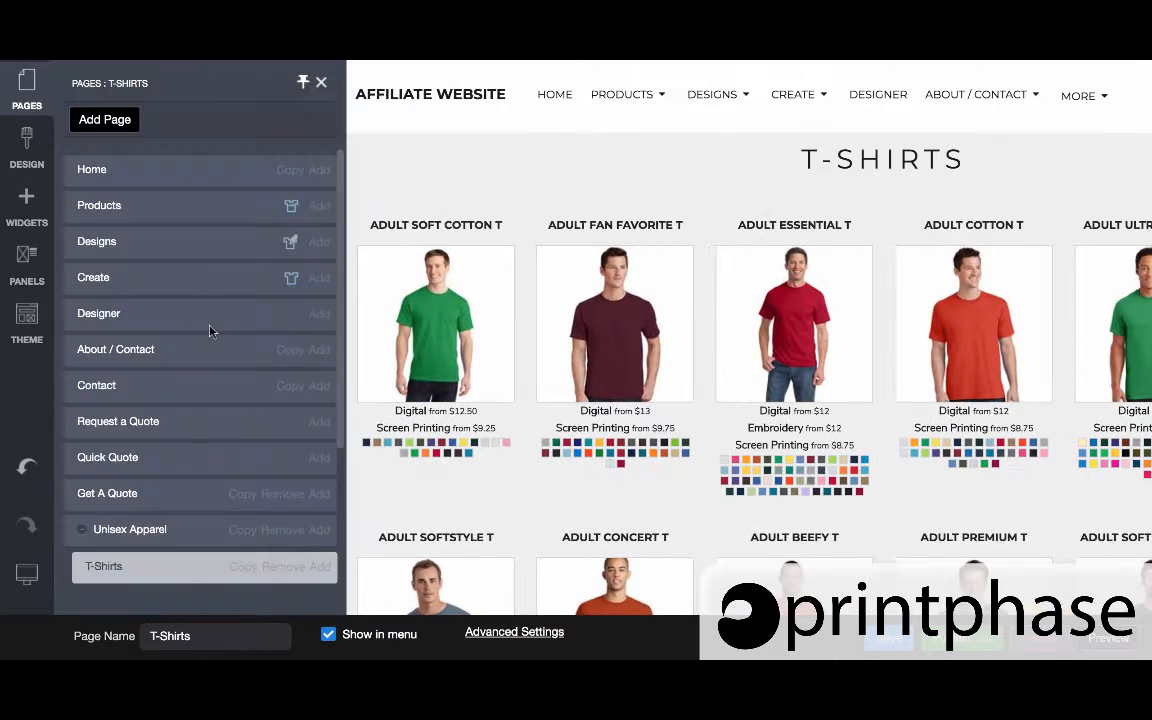
left_click(251, 570)
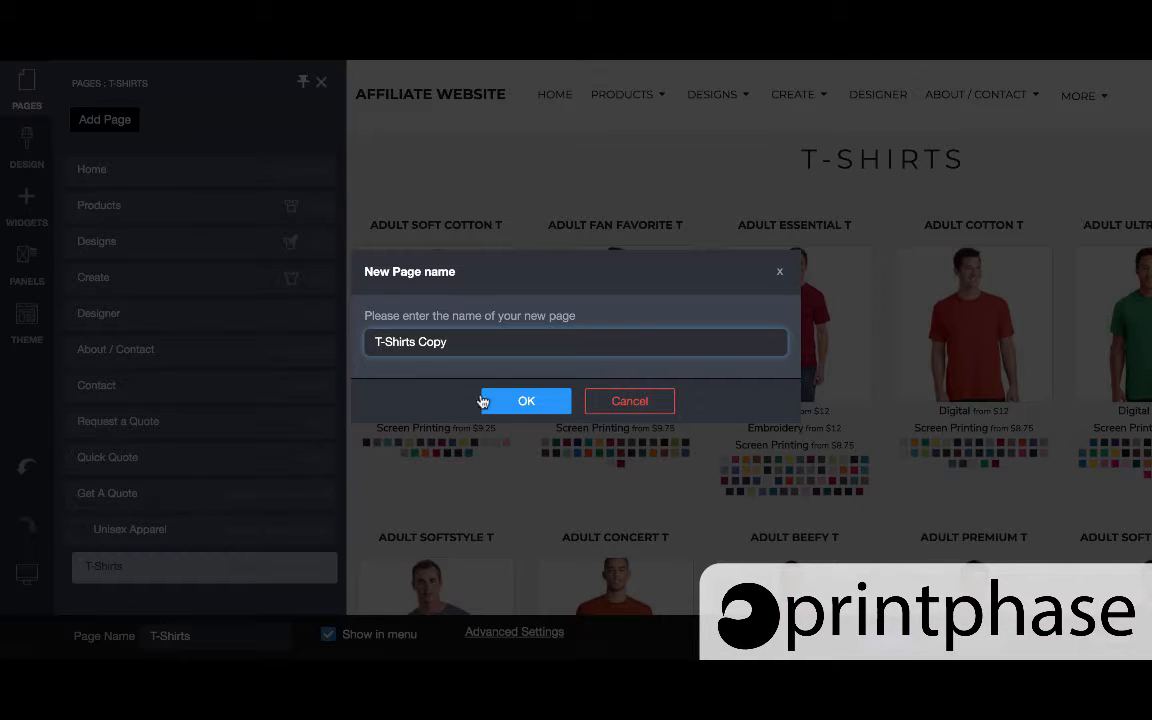
left_click_drag(477, 350, 274, 306)
type("S")
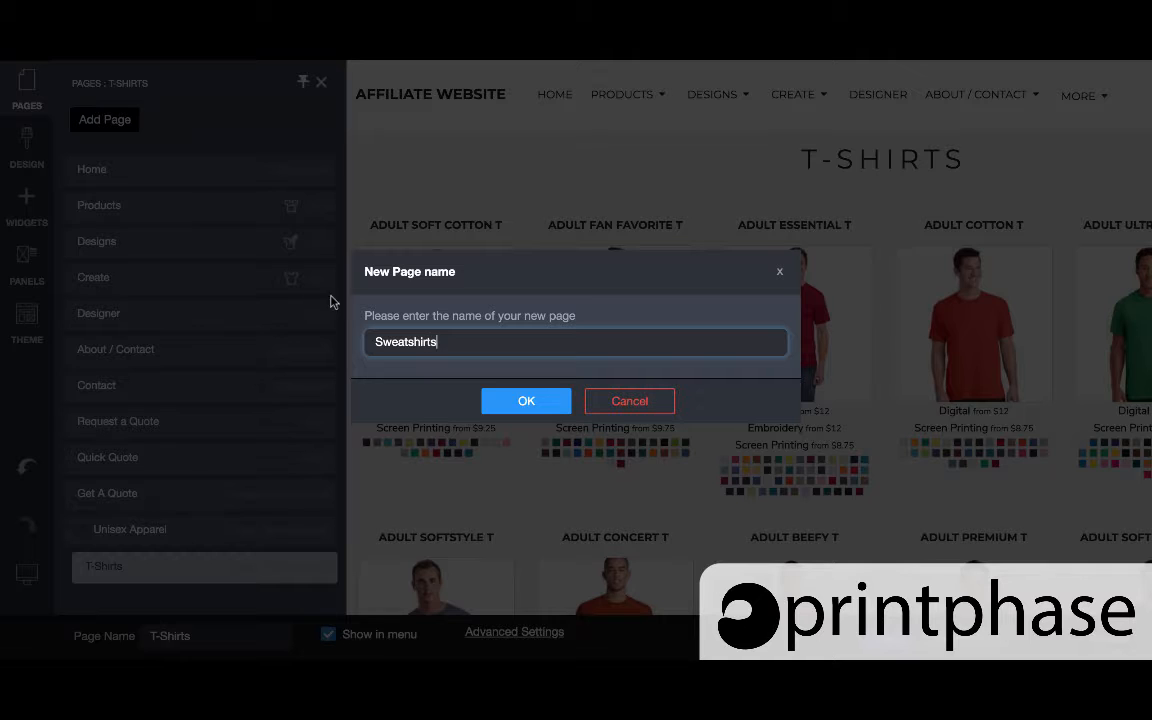
type("weatshirts")
left_click(518, 402)
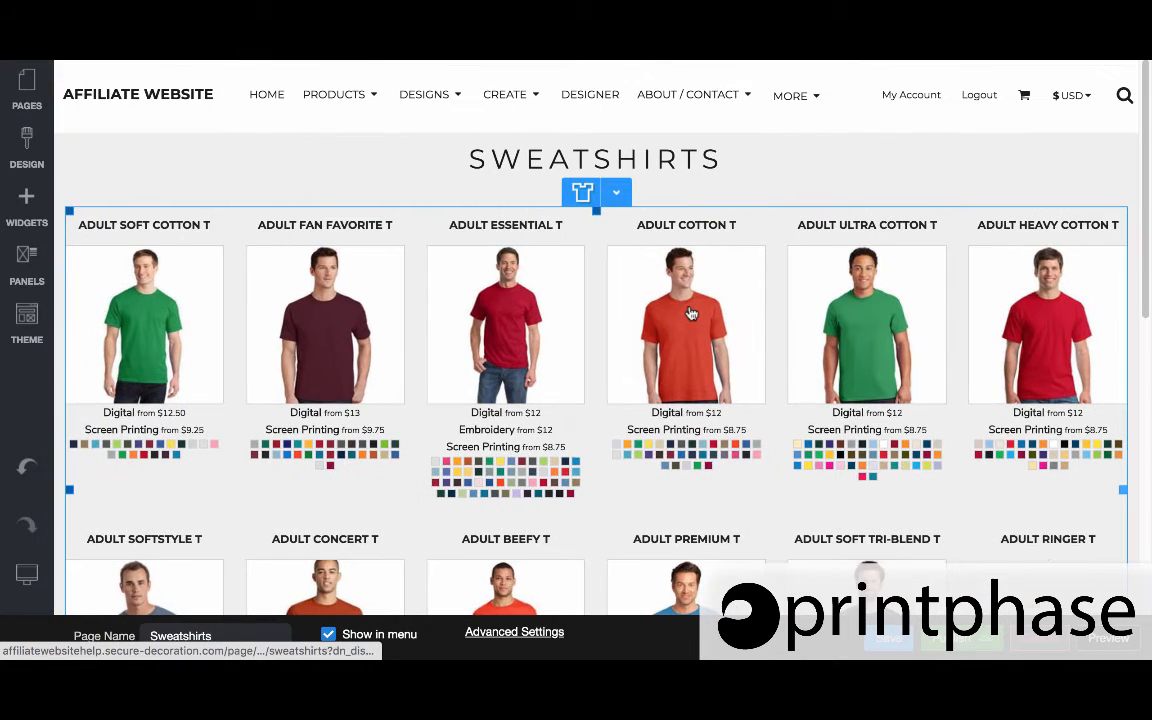
- Switch the Sweatshirts page's product listing to the adult sweatshirts category under Apparel Printing and save the page
double_click(541, 259)
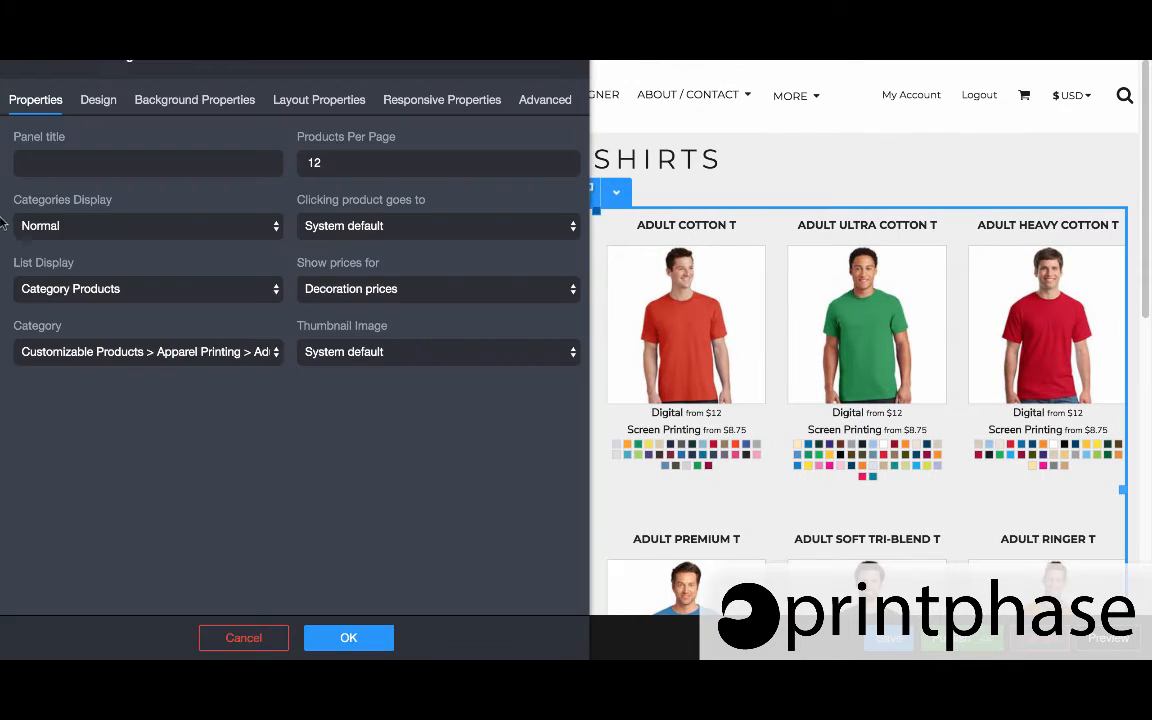
left_click(104, 358)
left_click(100, 363)
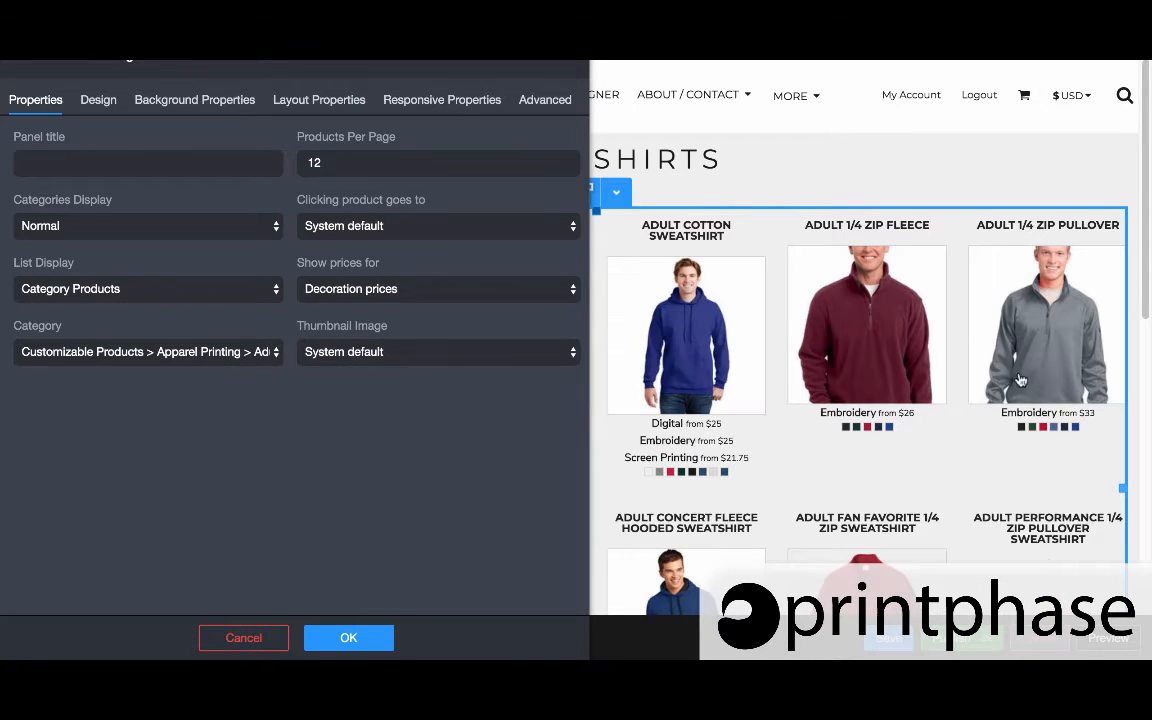
left_click(373, 641)
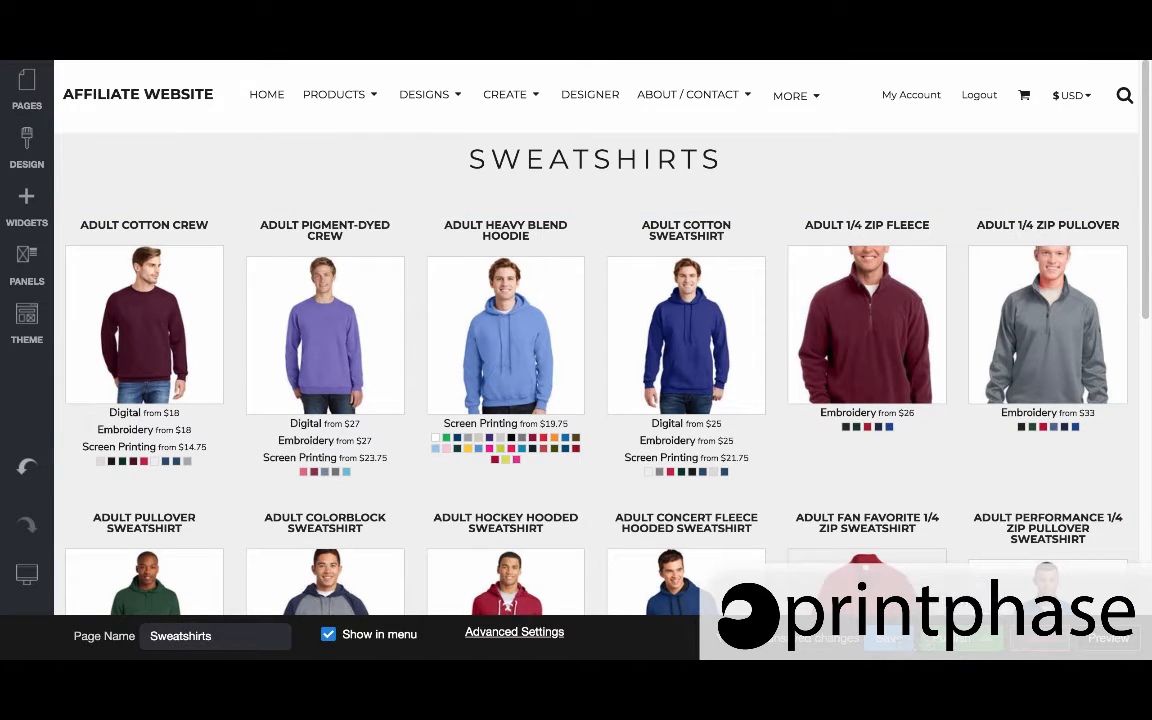
left_click(888, 638)
left_click(580, 416)
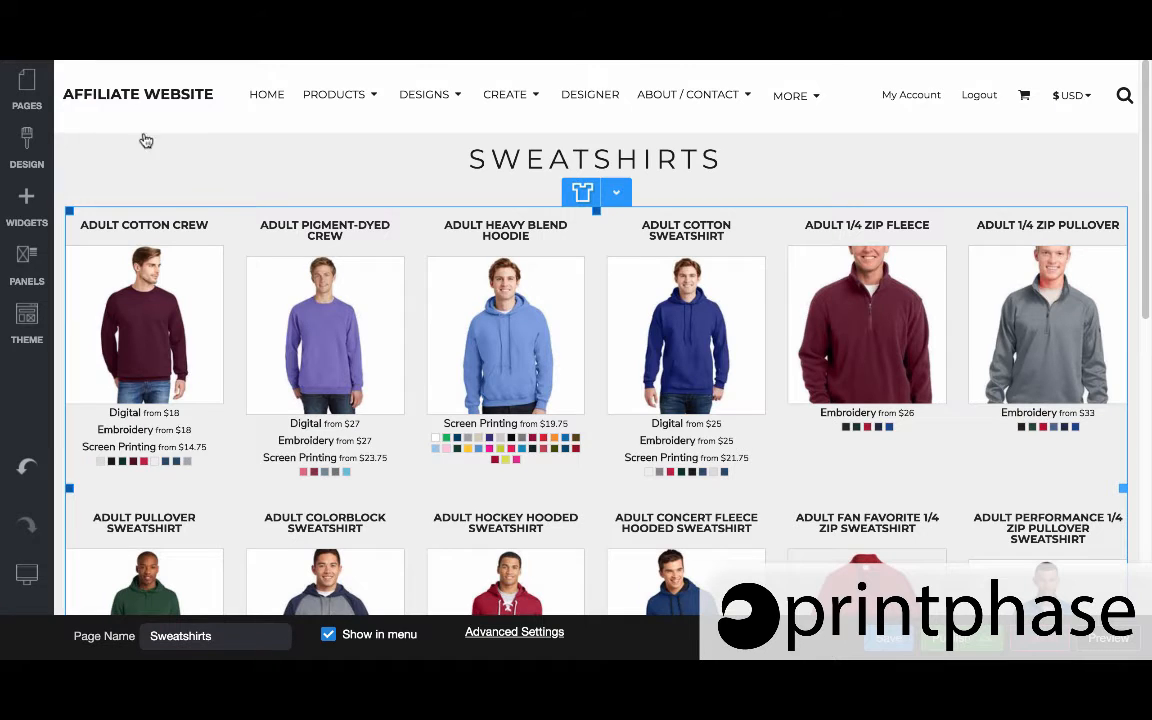
- Nest the Unisex Apparel page with its subpages beneath the Products page in the page list
left_click(27, 85)
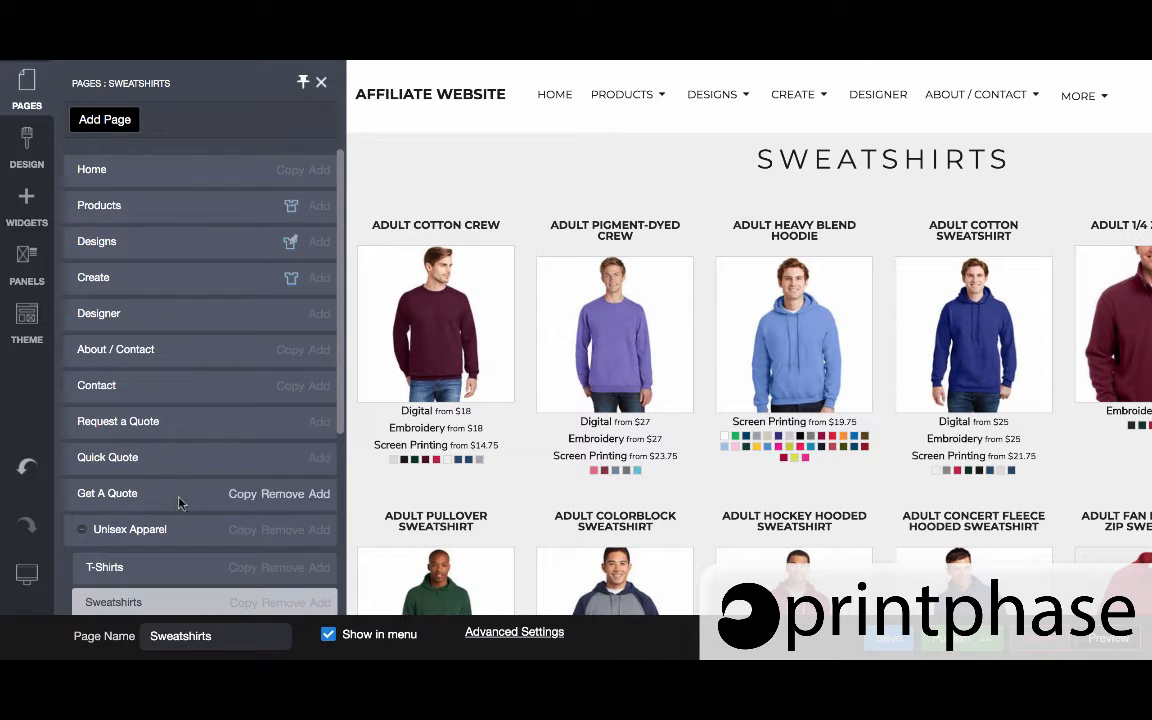
left_click_drag(122, 504, 156, 197)
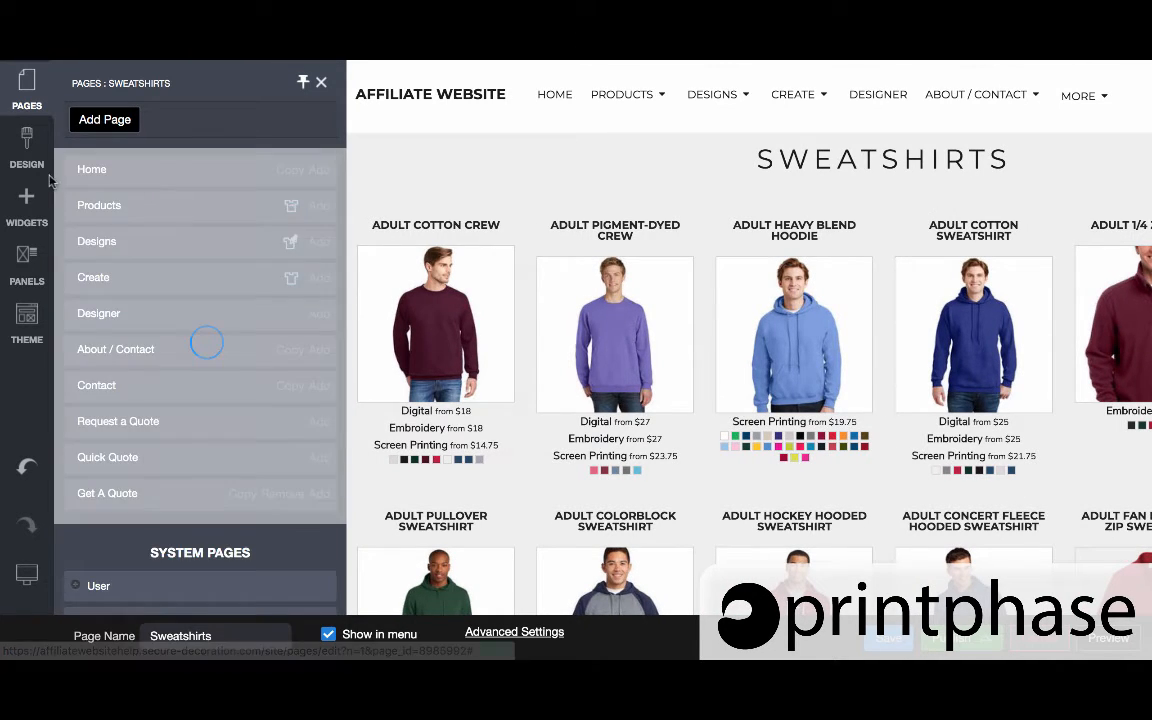